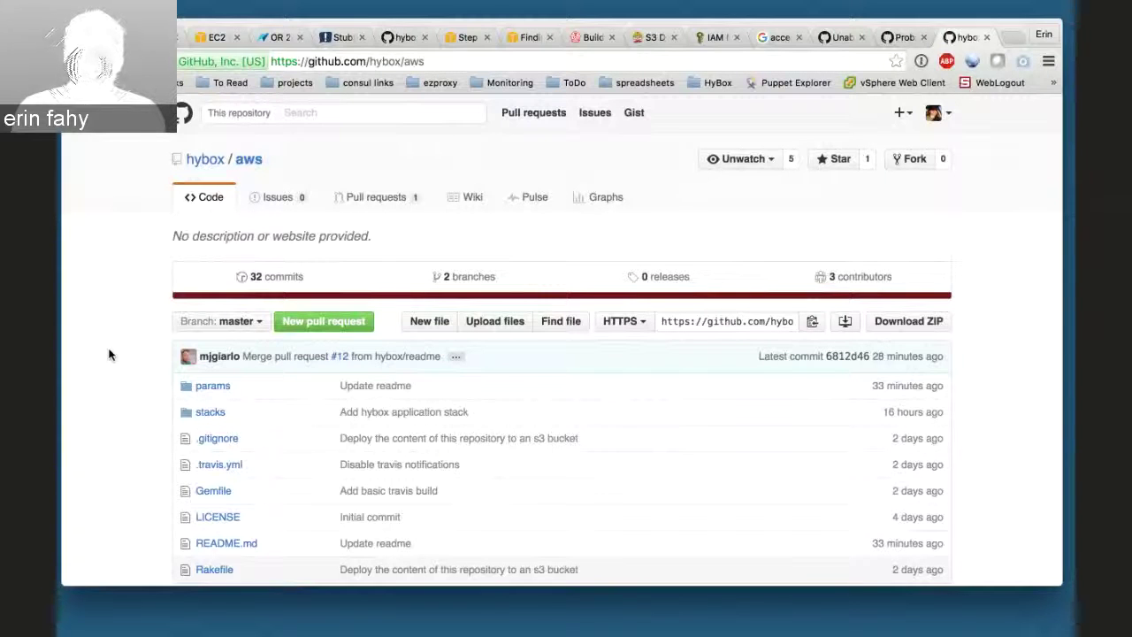
- Look over the hybox/aws repository's file list and open its stacks folder
scroll(110, 355, down, 1)
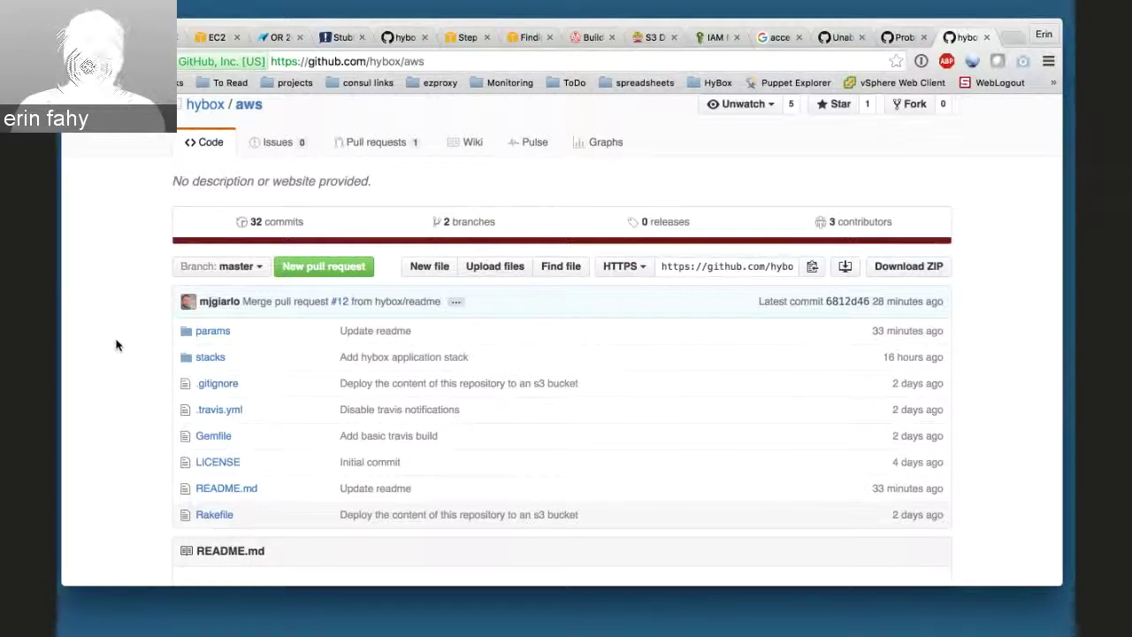
scroll(134, 343, down, 2)
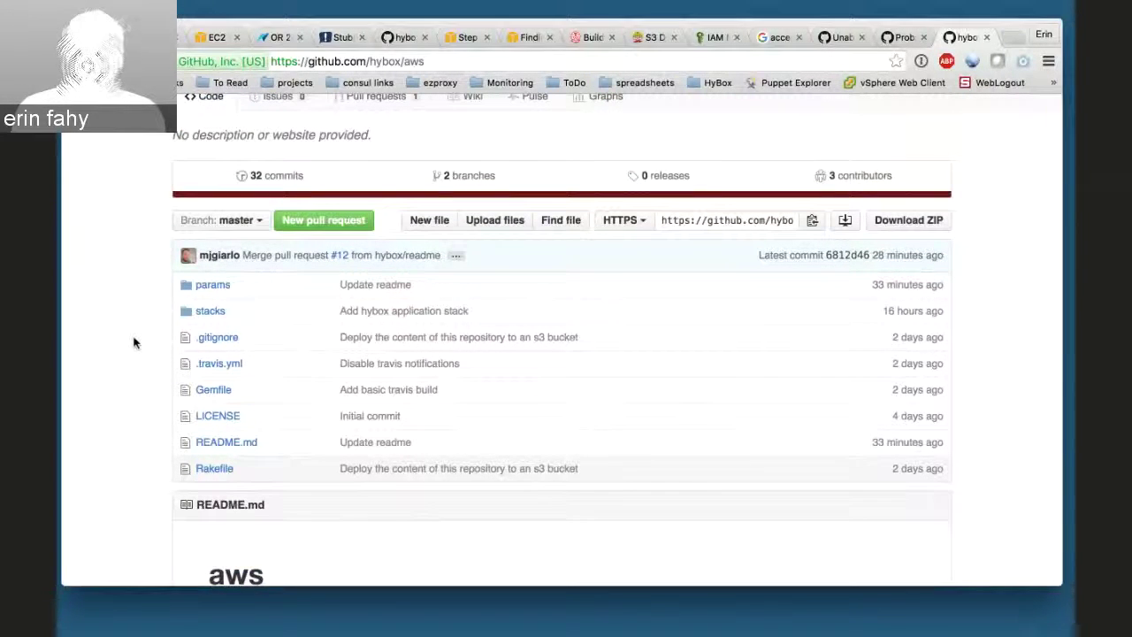
scroll(135, 343, up, 4)
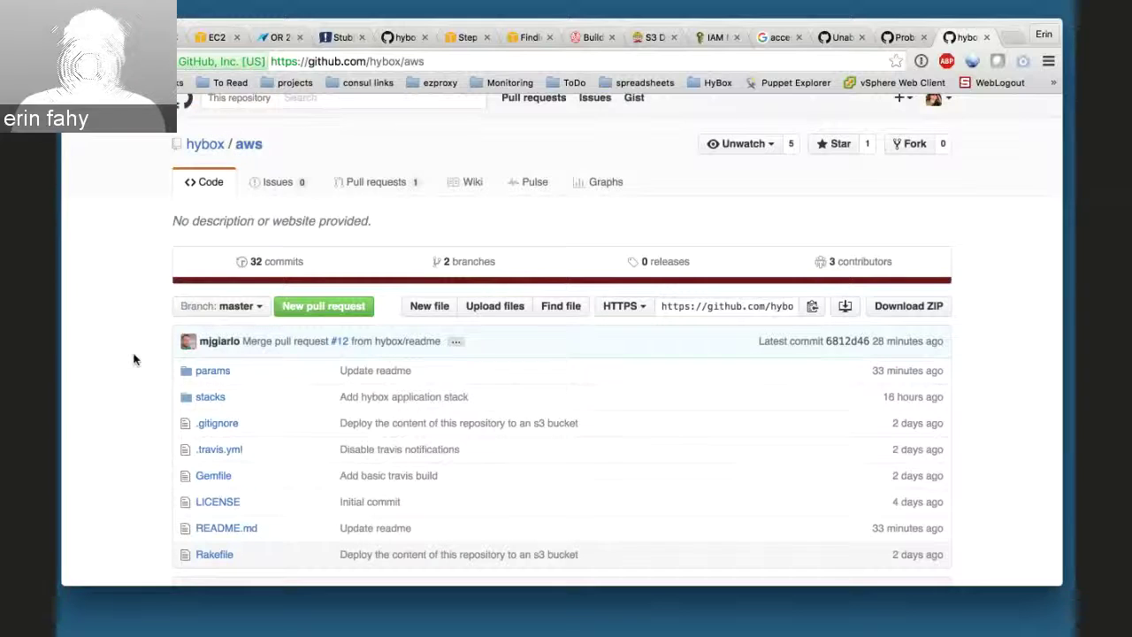
scroll(134, 349, down, 2)
scroll(135, 358, down, 2)
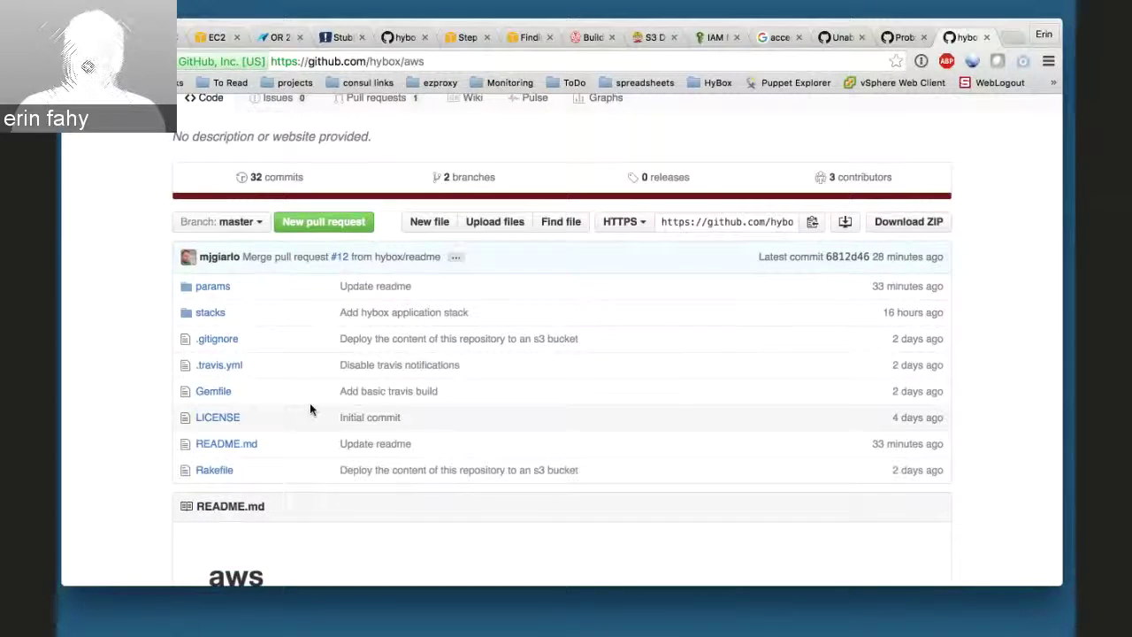
click(211, 314)
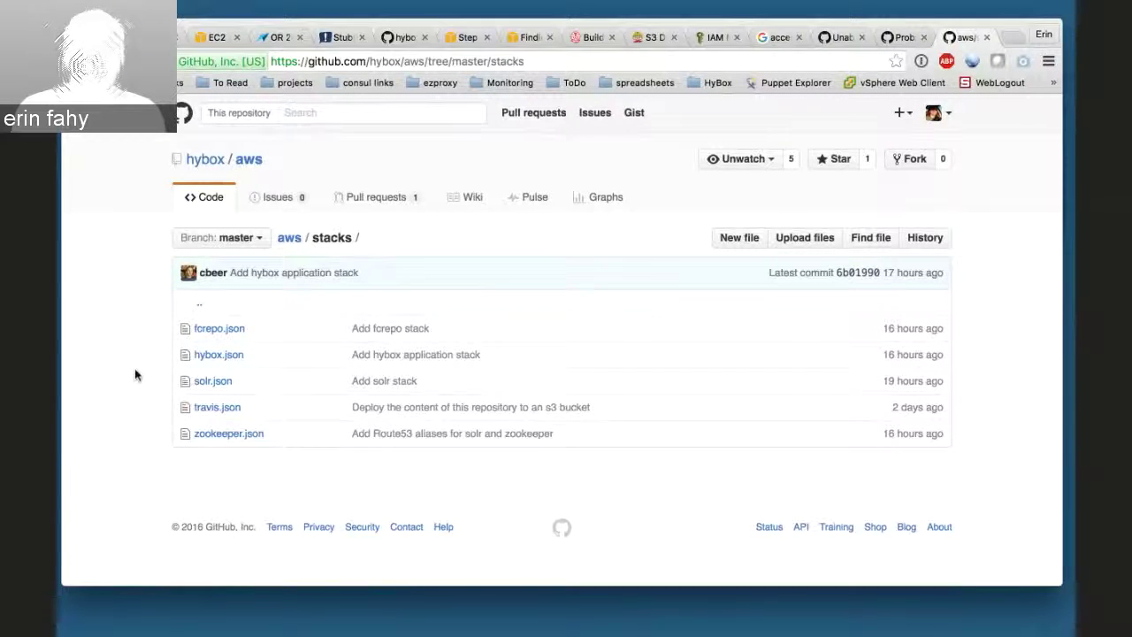
- Open fcrepo.json and read through the stack template's parameters and the start of its resources
click(220, 329)
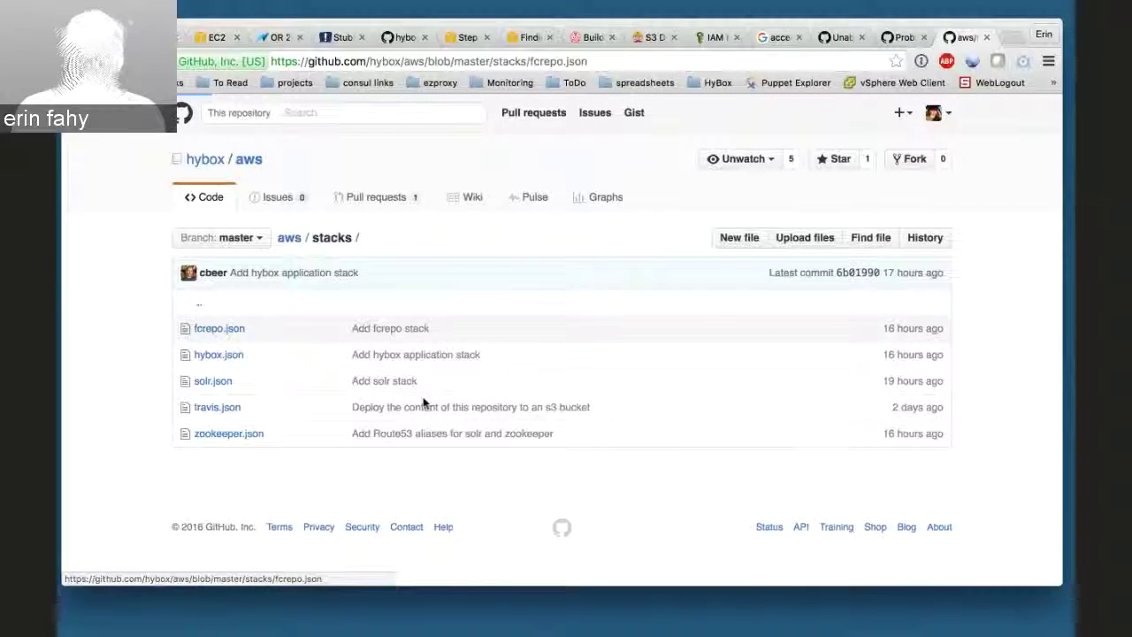
scroll(493, 417, down, 1)
scroll(493, 417, down, 3)
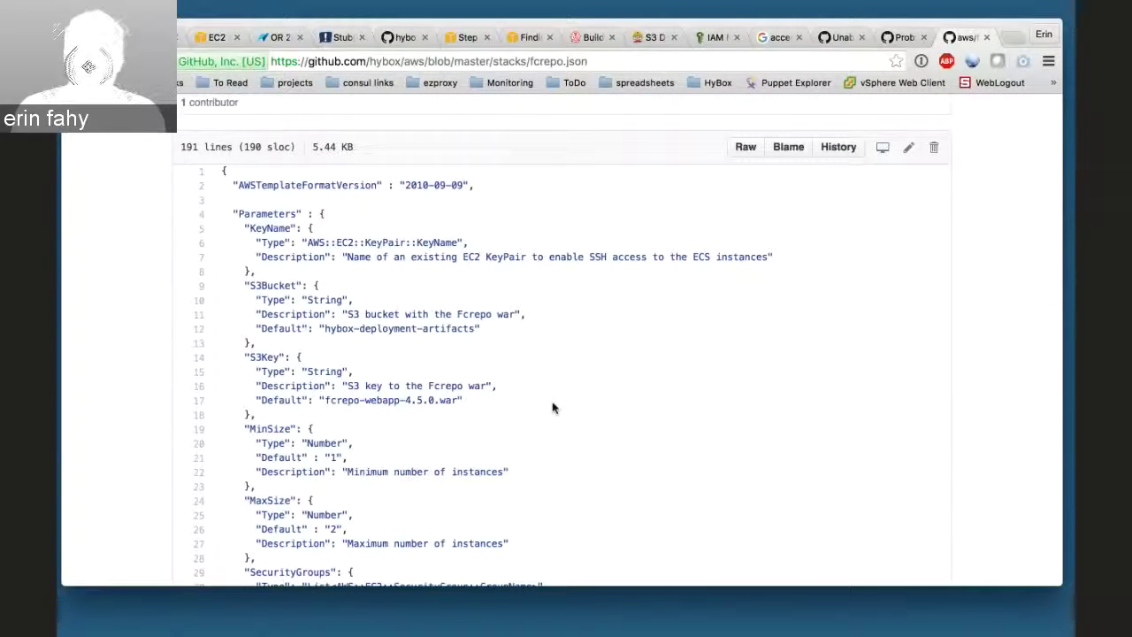
scroll(552, 408, down, 3)
scroll(552, 408, down, 3)
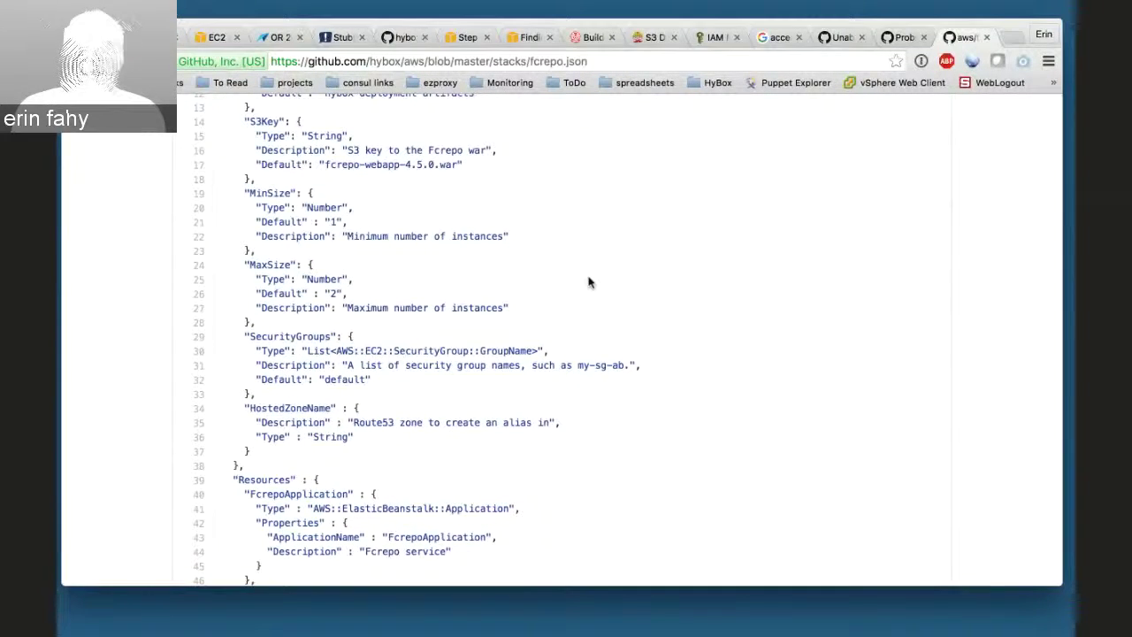
scroll(590, 282, up, 8)
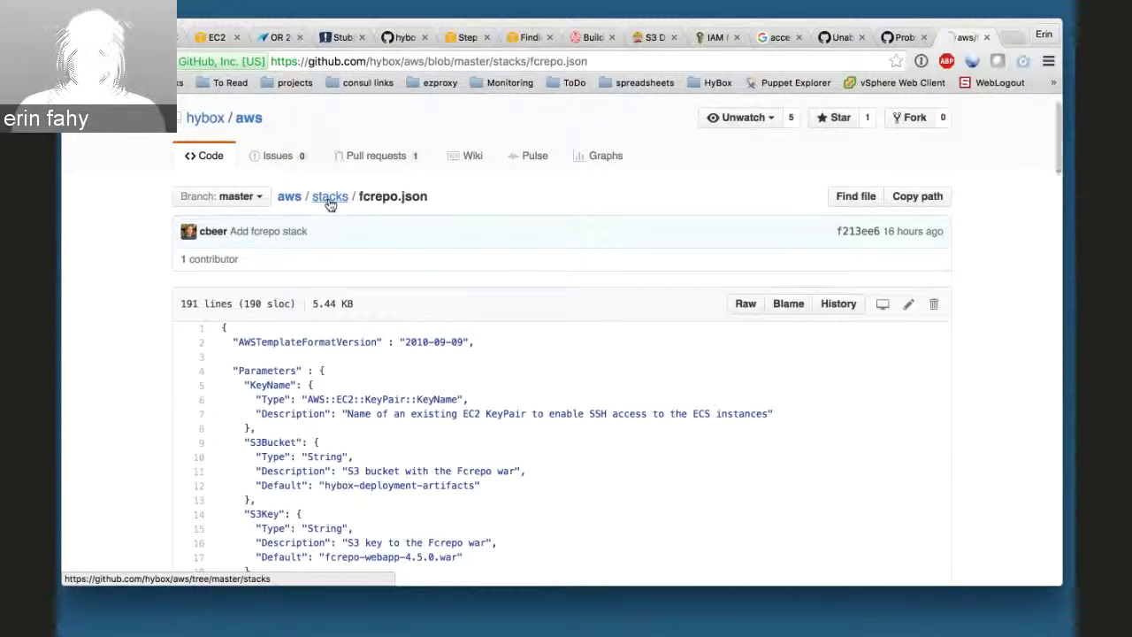
- Leave fcrepo.json and return to the main page of the aws repository
click(330, 201)
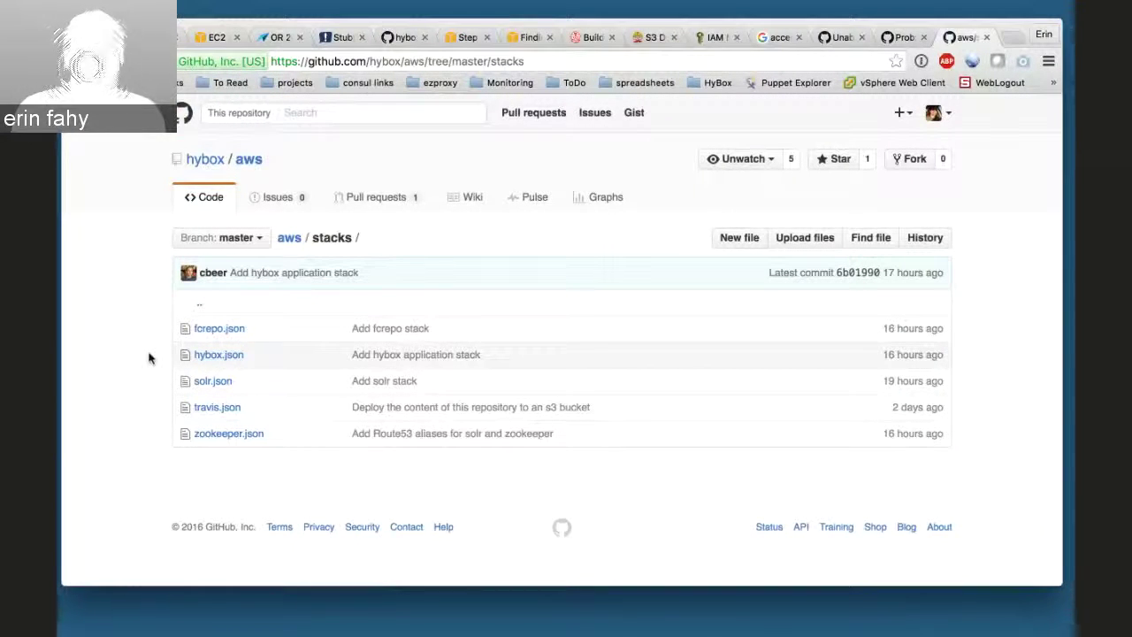
click(215, 164)
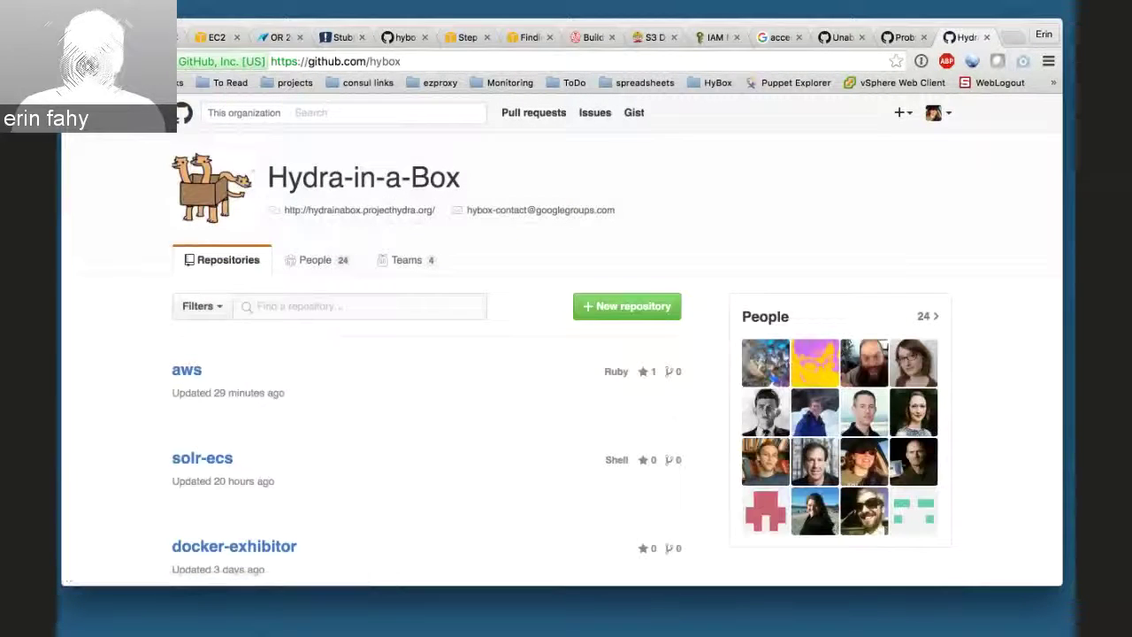
key(super+bracketleft)
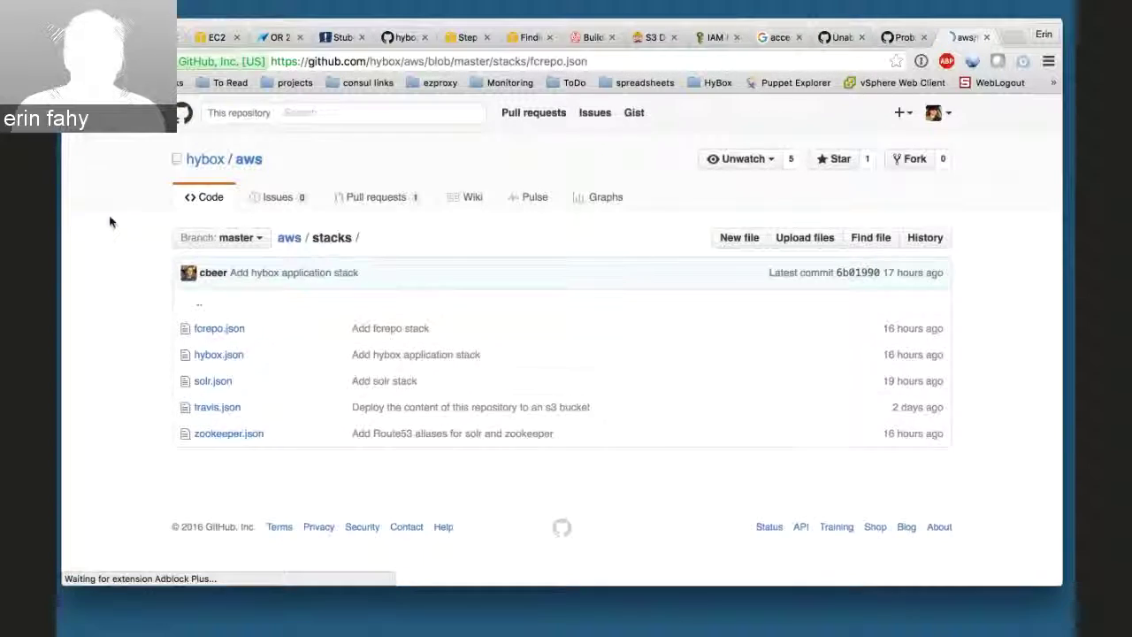
click(207, 295)
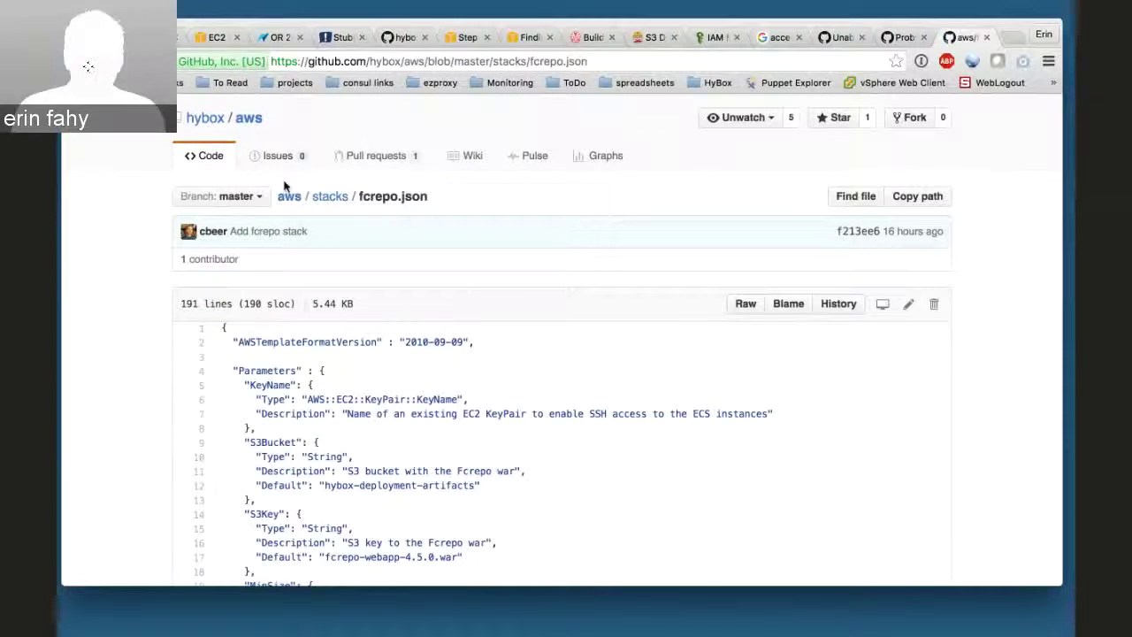
click(297, 203)
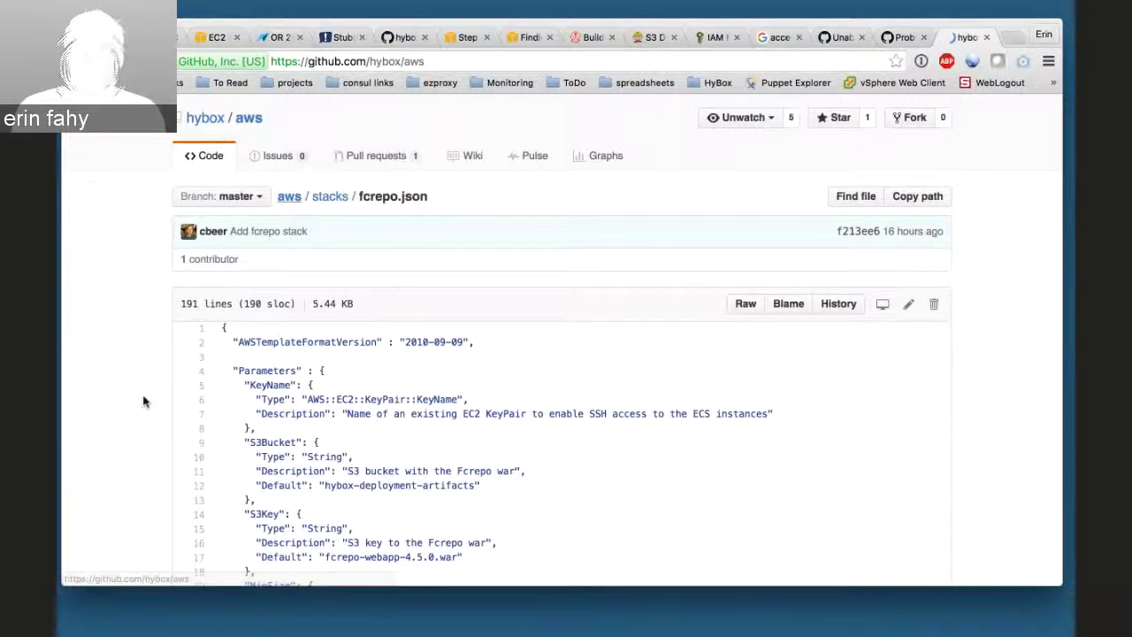
- Read the README's create-stack commands for Zookeeper, Solr, Fedora and Travis, viewing the hidden rest of the Zookeeper command
scroll(135, 416, down, 3)
scroll(134, 416, down, 5)
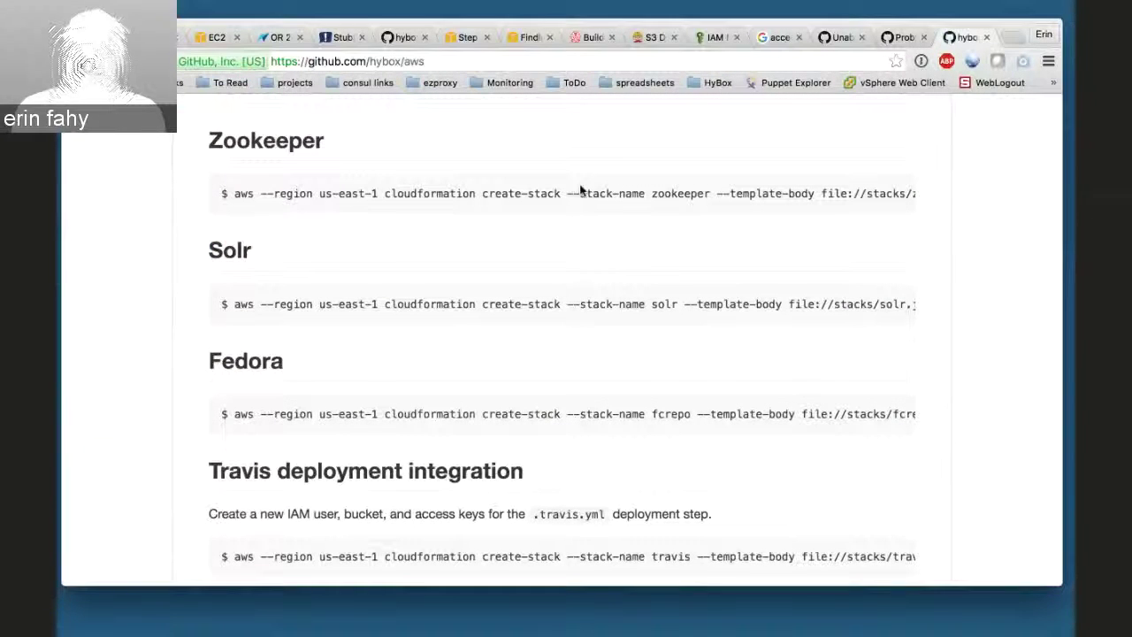
scroll(591, 195, right, 10)
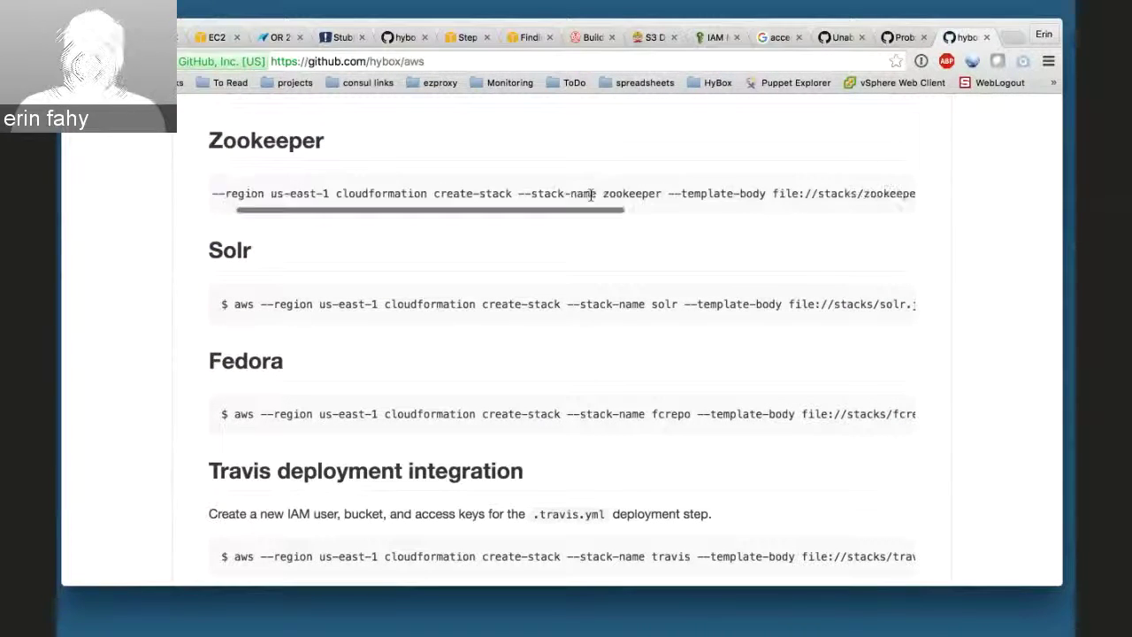
scroll(591, 195, right, 2)
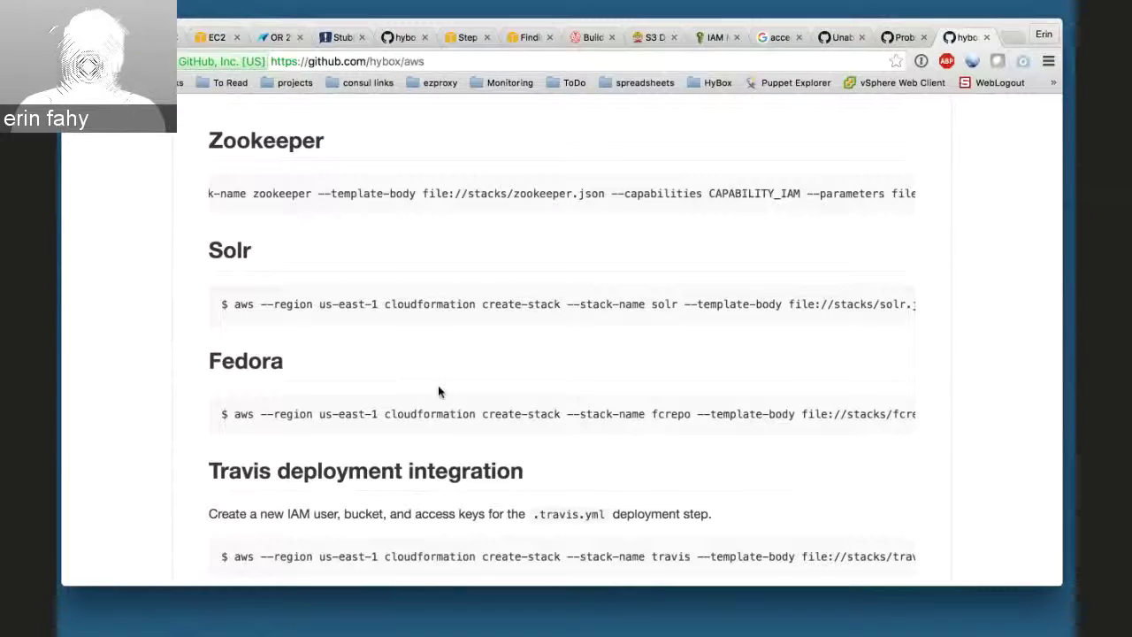
scroll(142, 407, down, 2)
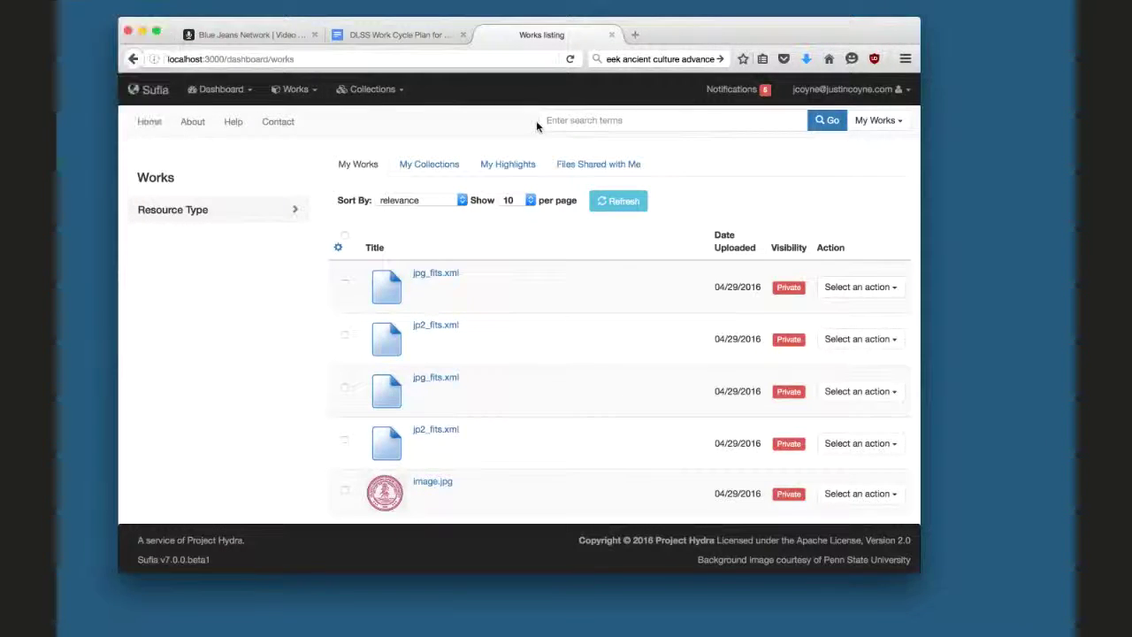
- Load the account's operations page on localhost:3000 in place of dashboard/works and open the first Batch Create operation's status
scroll(389, 234, down, 2)
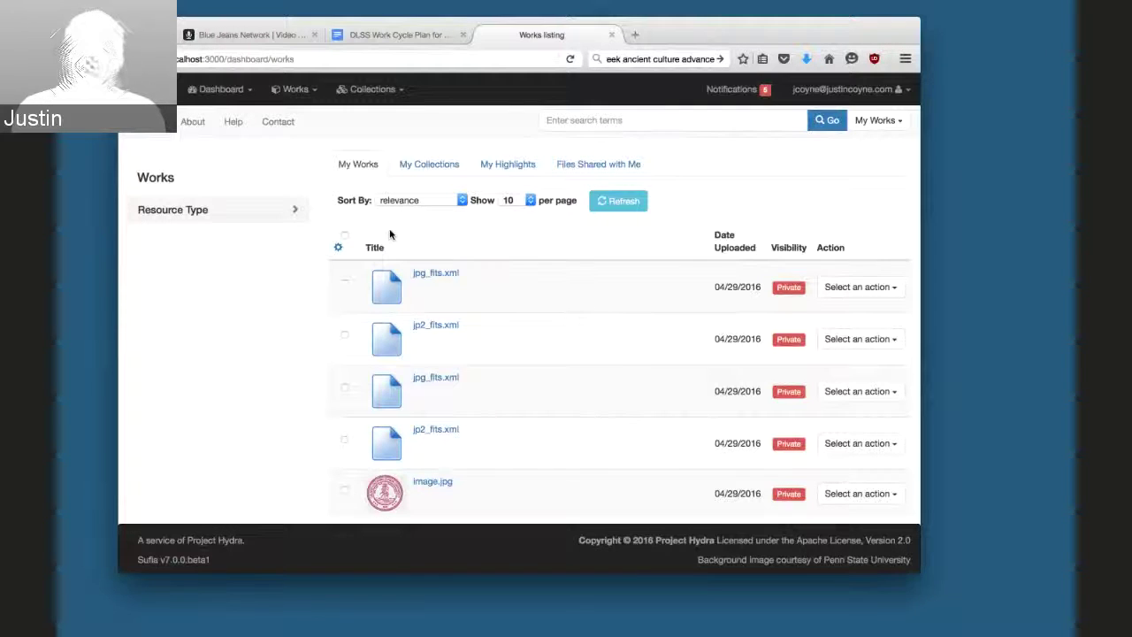
click(227, 59)
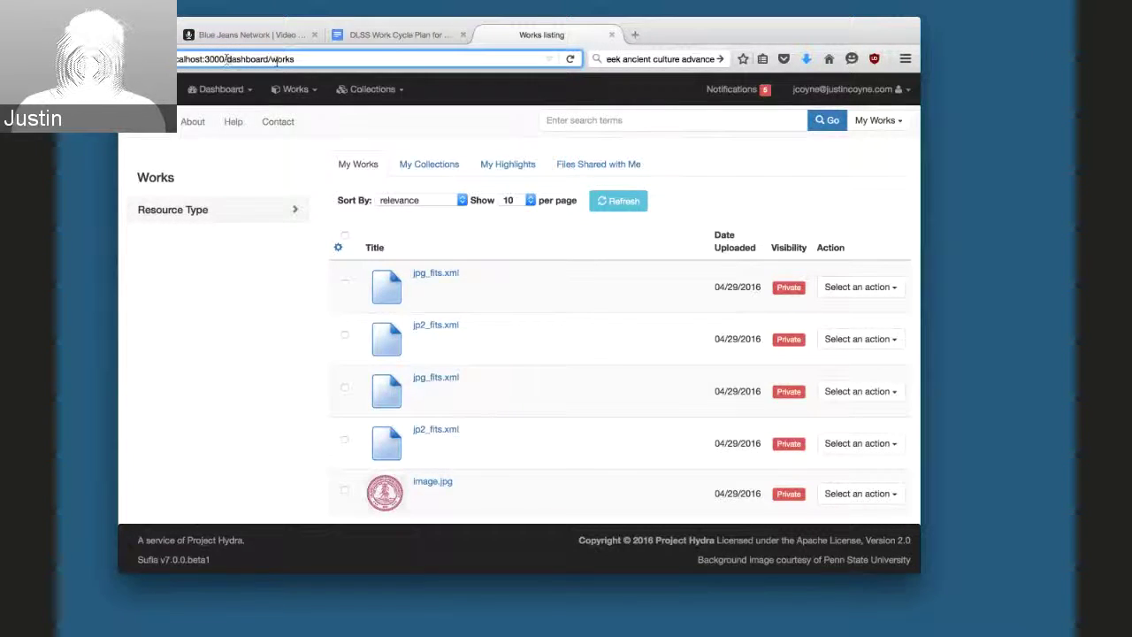
drag(226, 60, 366, 69)
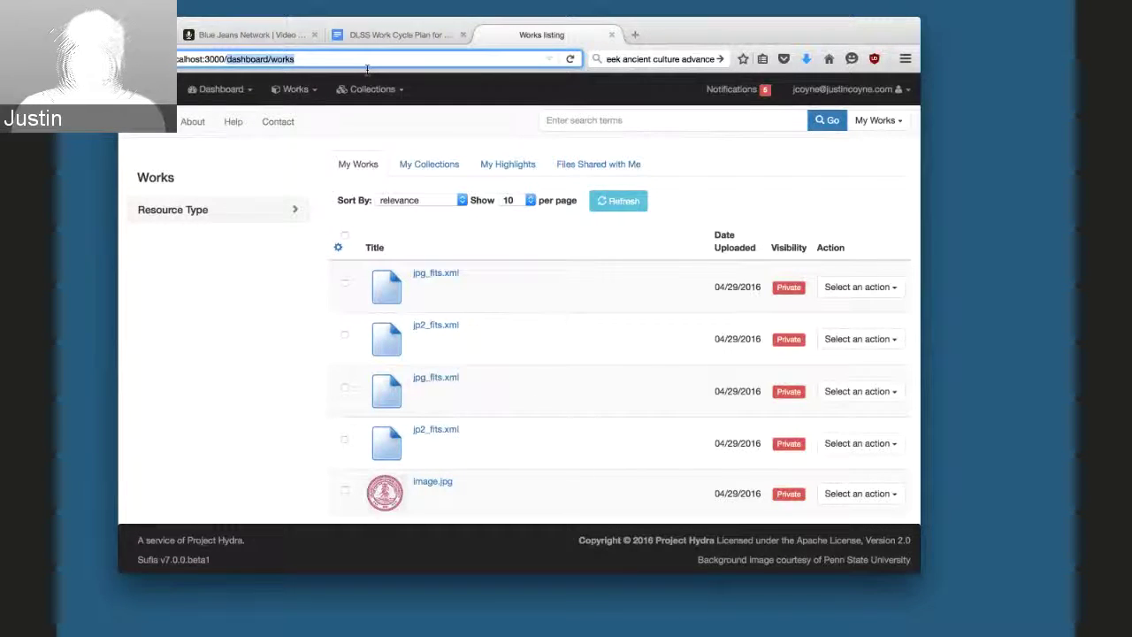
text(u)
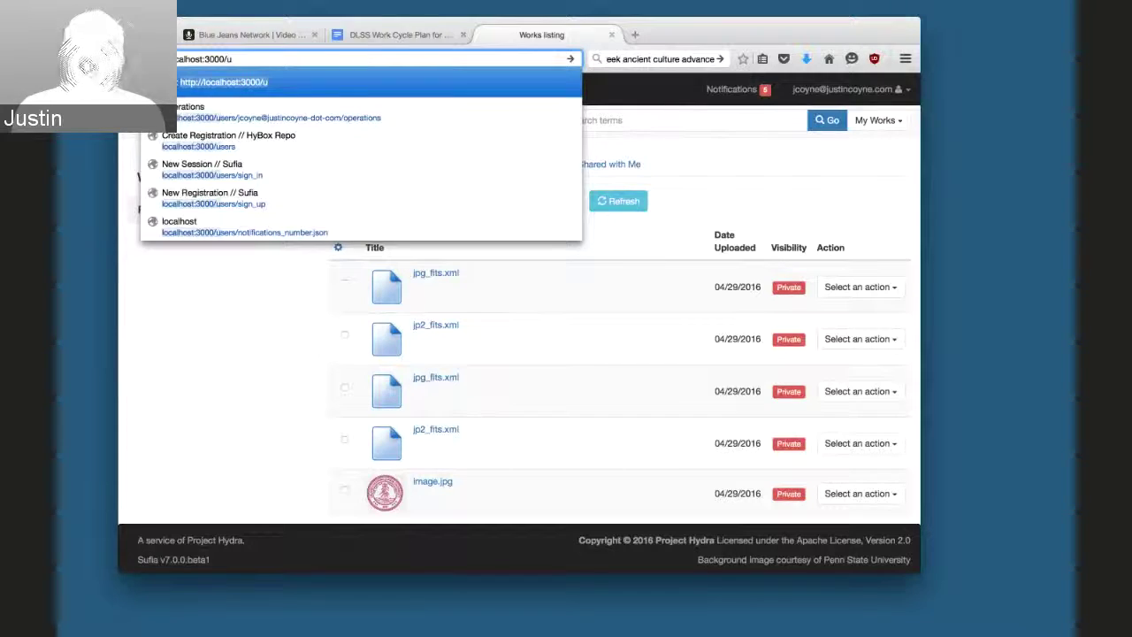
key(Down)
key(Return)
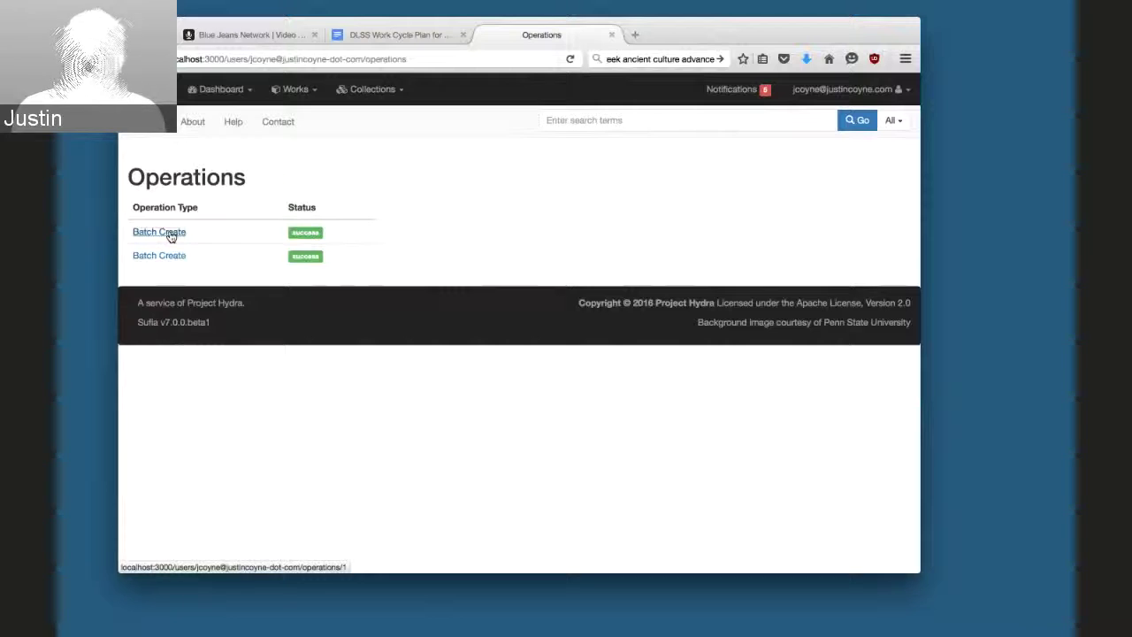
click(170, 234)
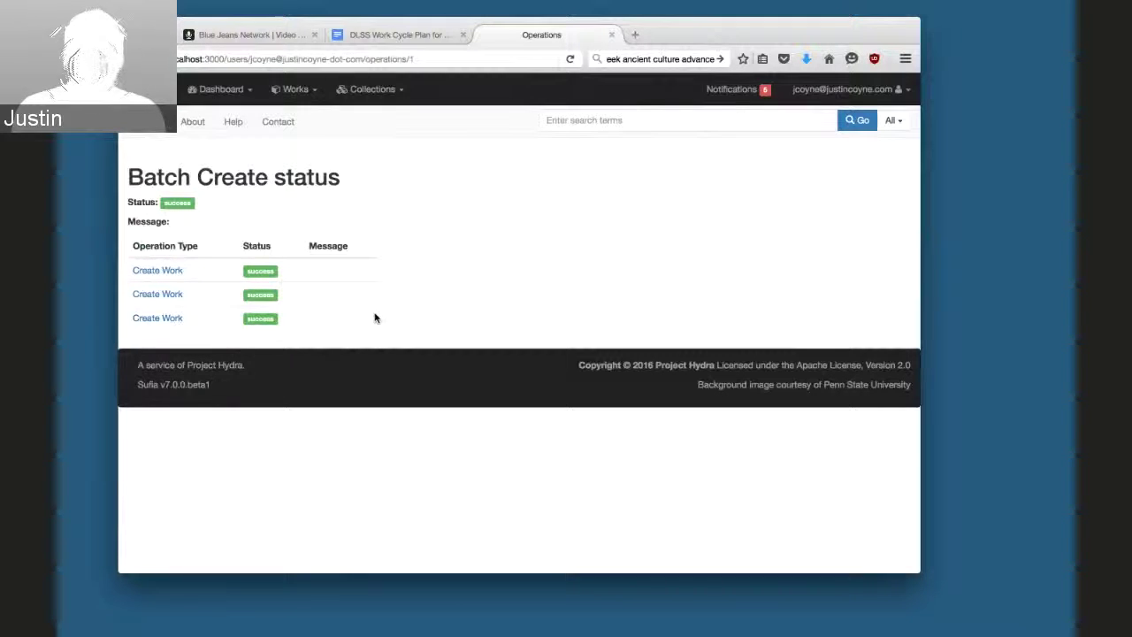
- Switch to the Blue Jeans meeting and stop sharing Firefox
click(274, 35)
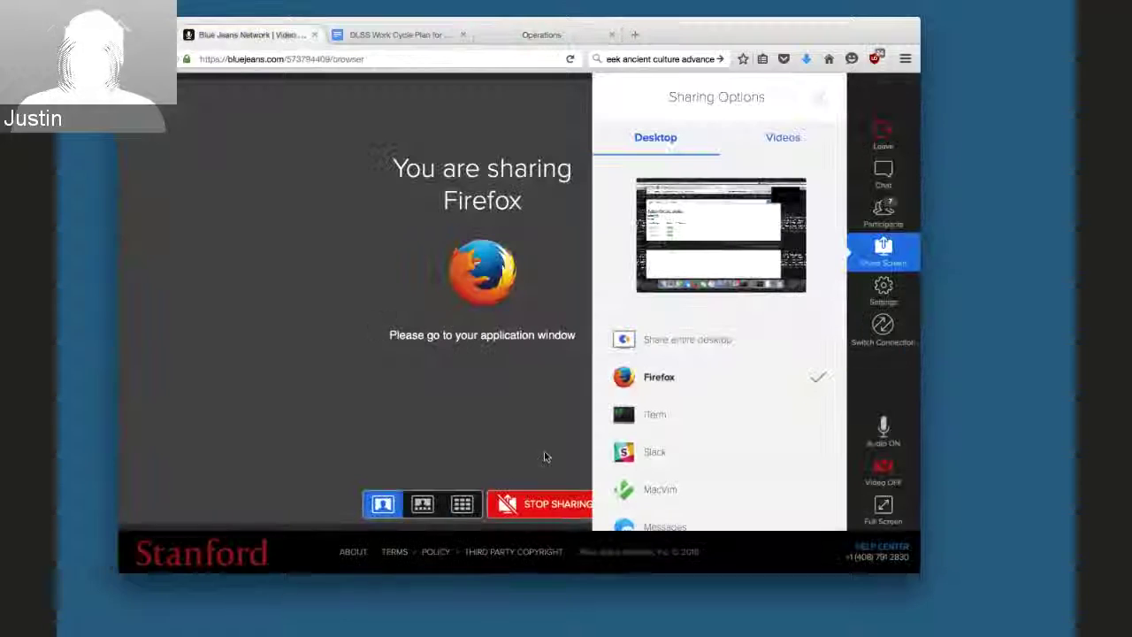
click(558, 504)
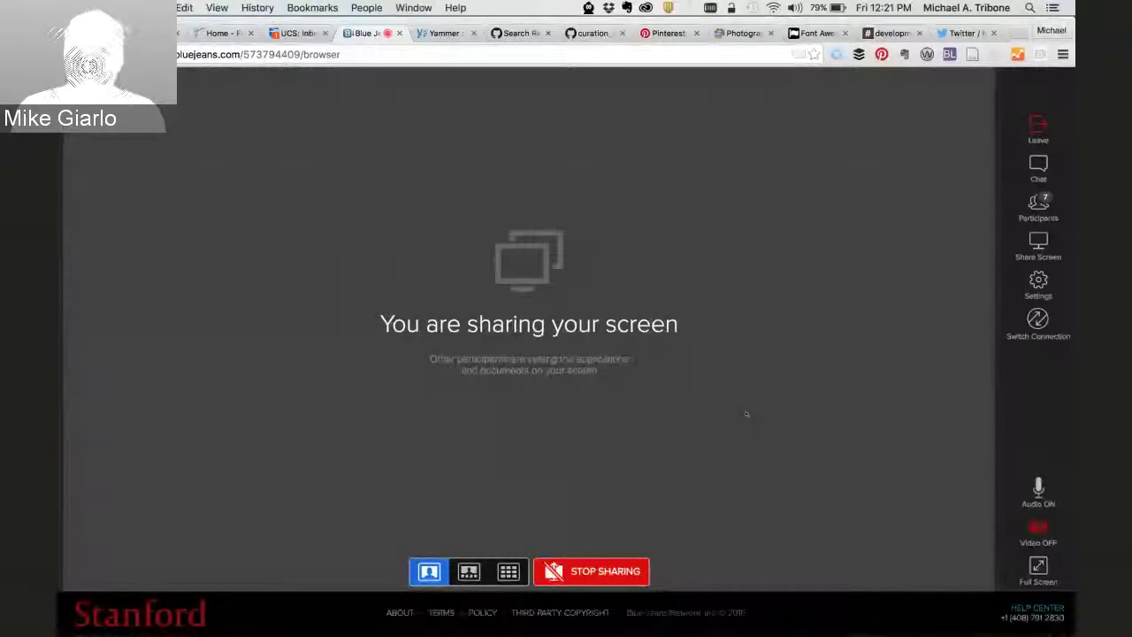
- Switch to Sufia's Add New Work form in Firefox and look through its Metadata, Files, Relationships and Share sections
key(super+Tab)
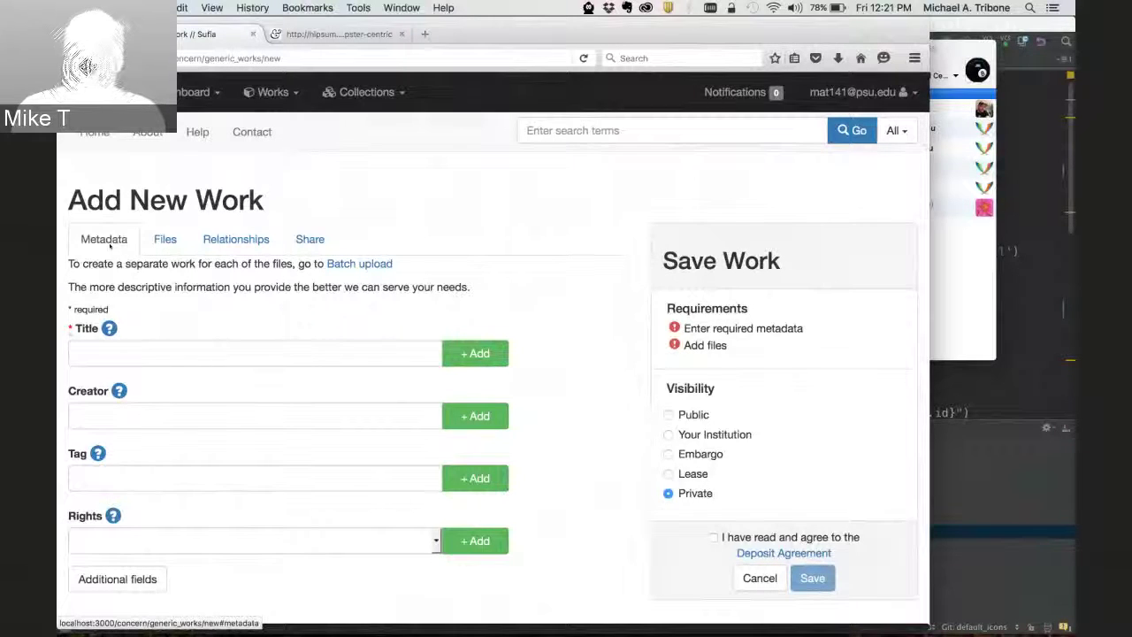
click(163, 241)
click(237, 241)
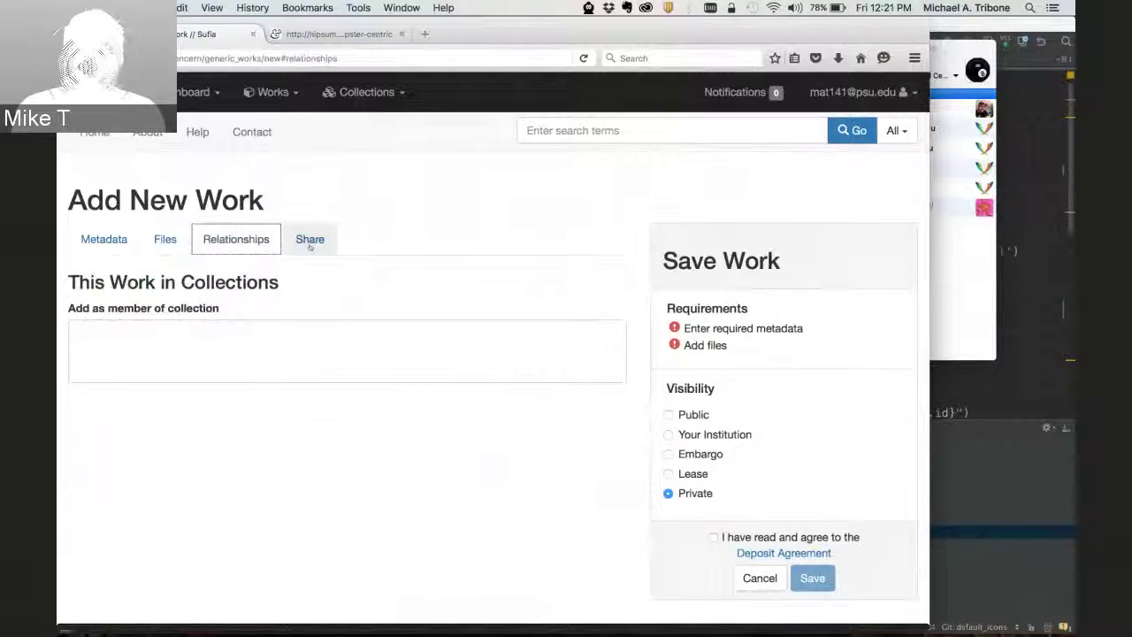
click(311, 245)
click(235, 244)
click(166, 241)
click(104, 241)
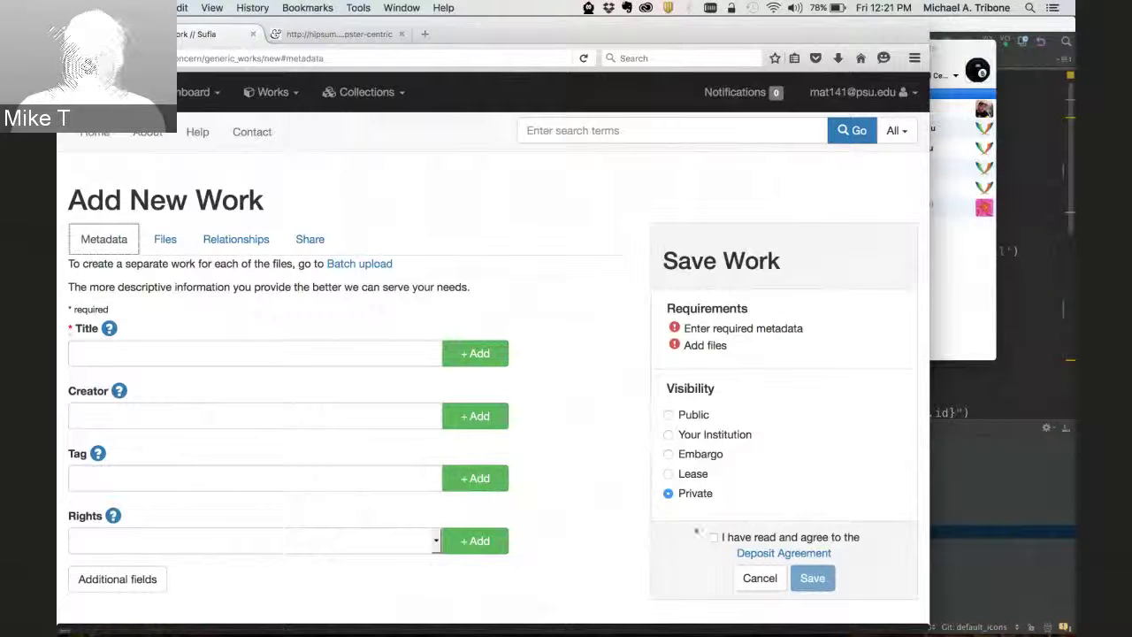
click(164, 240)
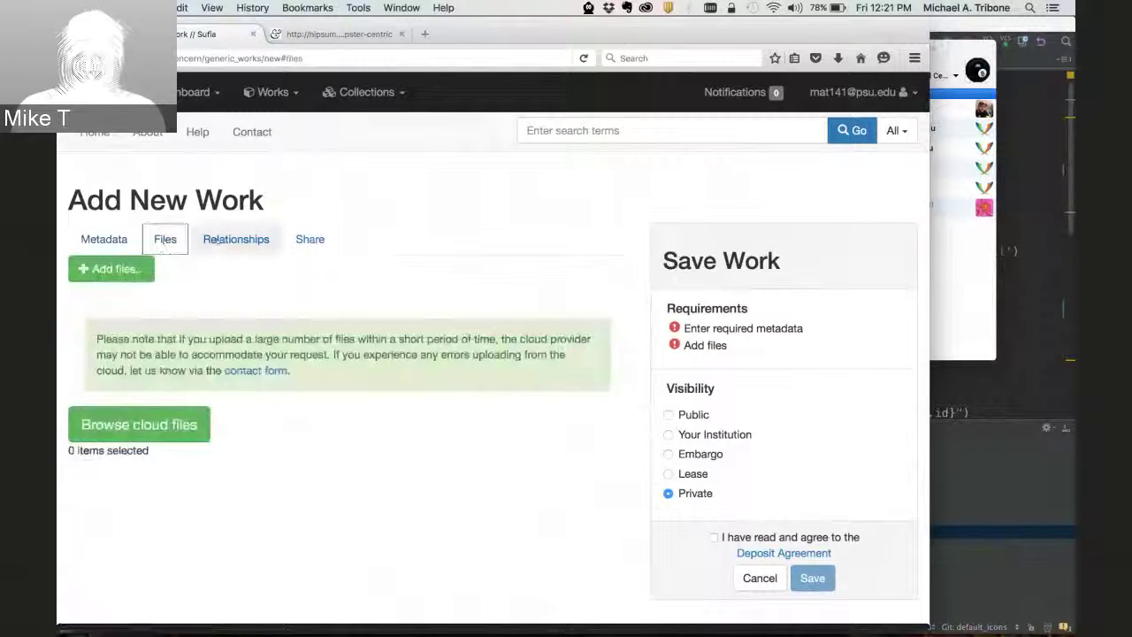
click(235, 241)
click(312, 241)
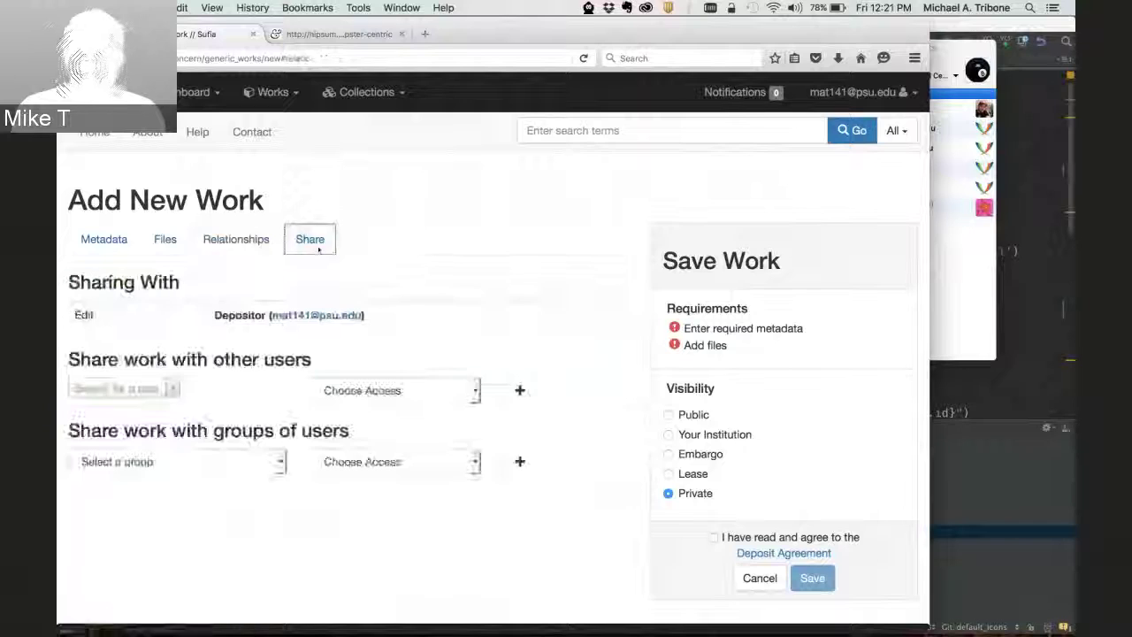
click(237, 246)
click(164, 240)
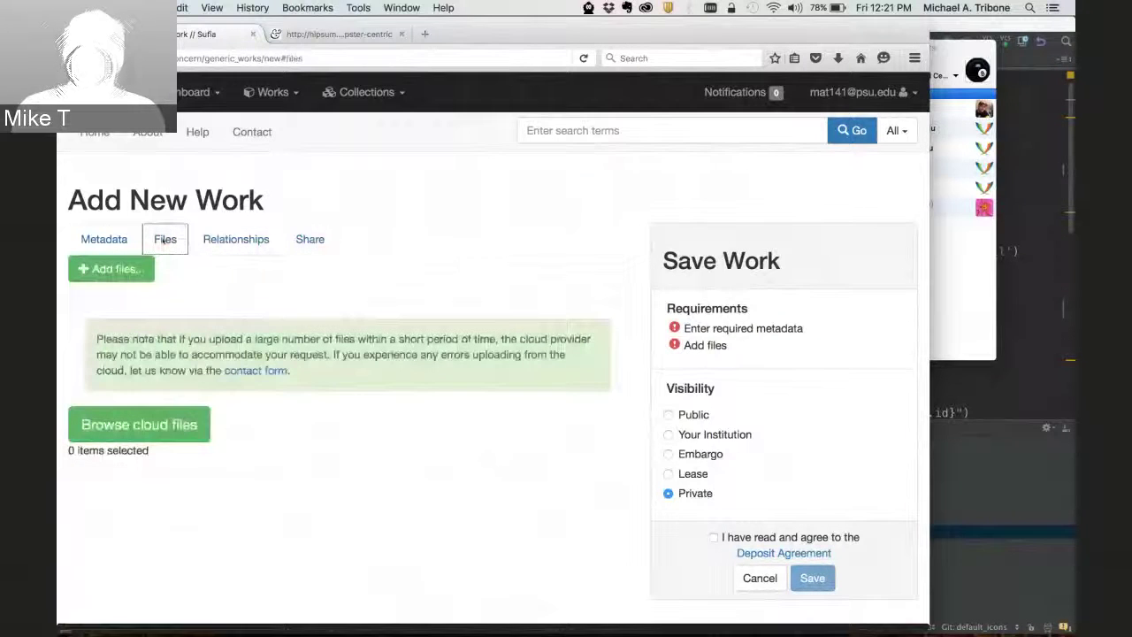
- Expand the additional metadata fields of the new work and look through them, including Contributor and Description
click(103, 241)
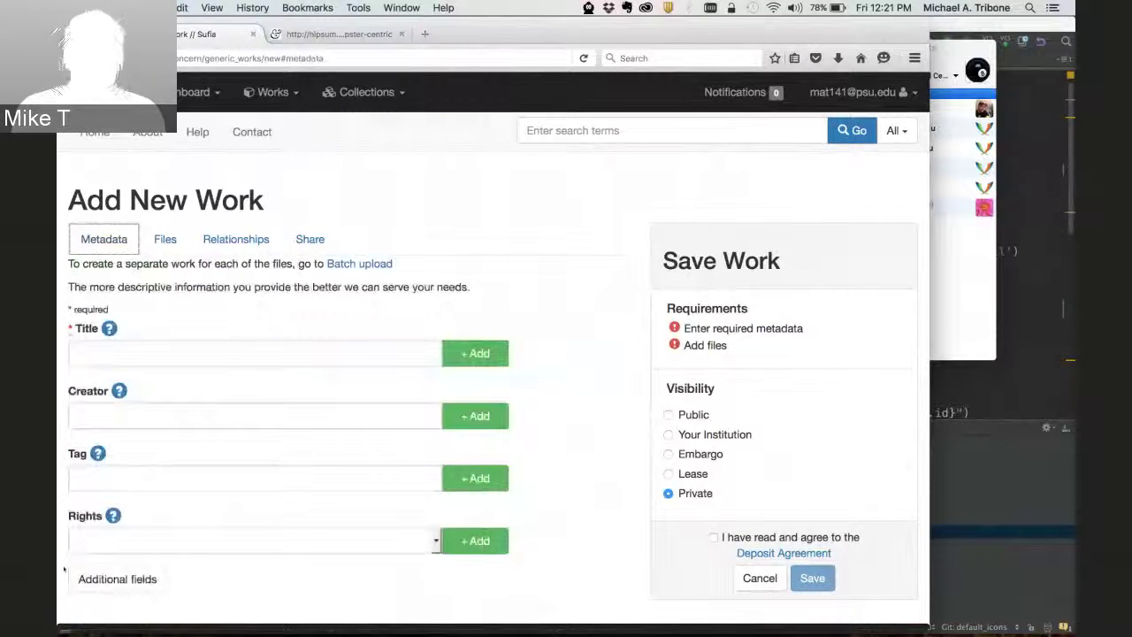
click(91, 580)
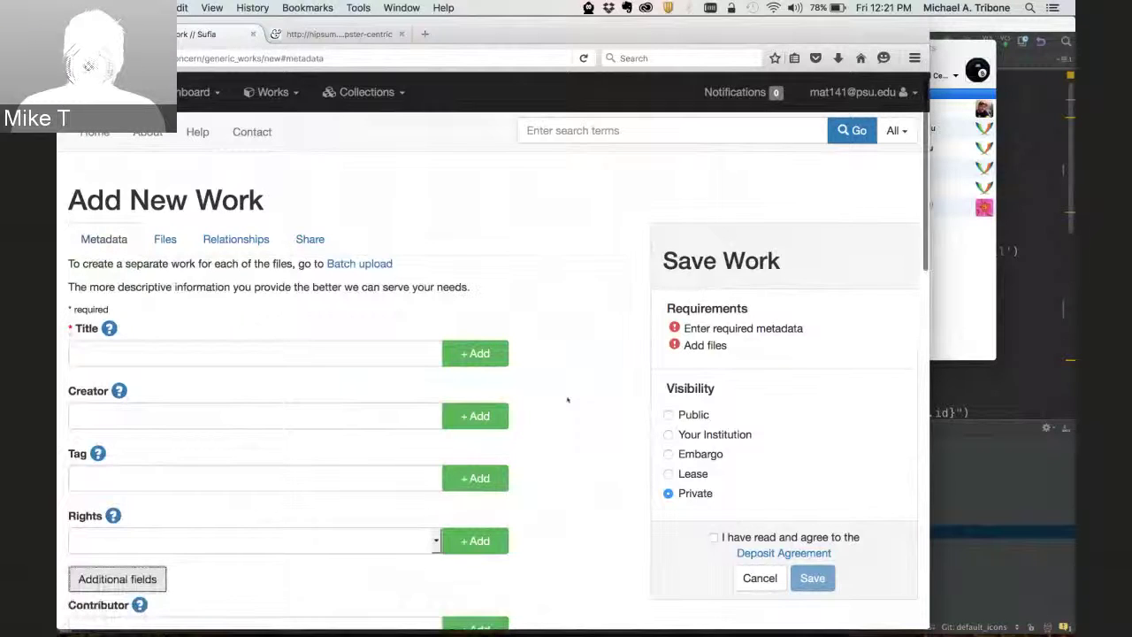
scroll(568, 400, down, 5)
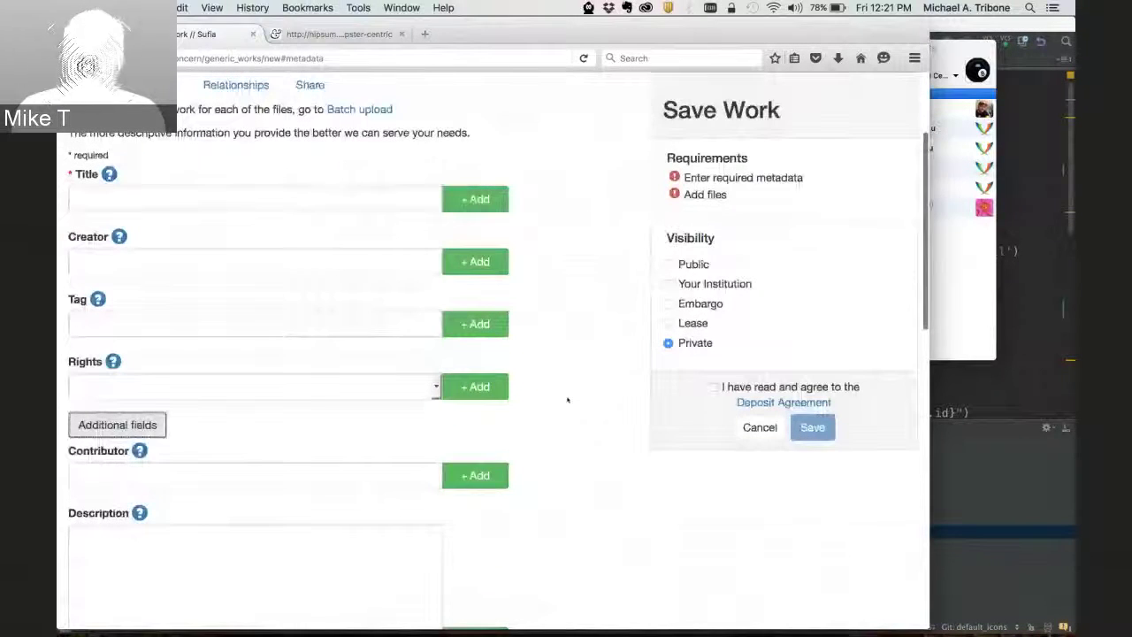
- Look through the new work's remaining additional metadata fields, from Publisher and Date created to Related url and Resource type
scroll(568, 400, down, 10)
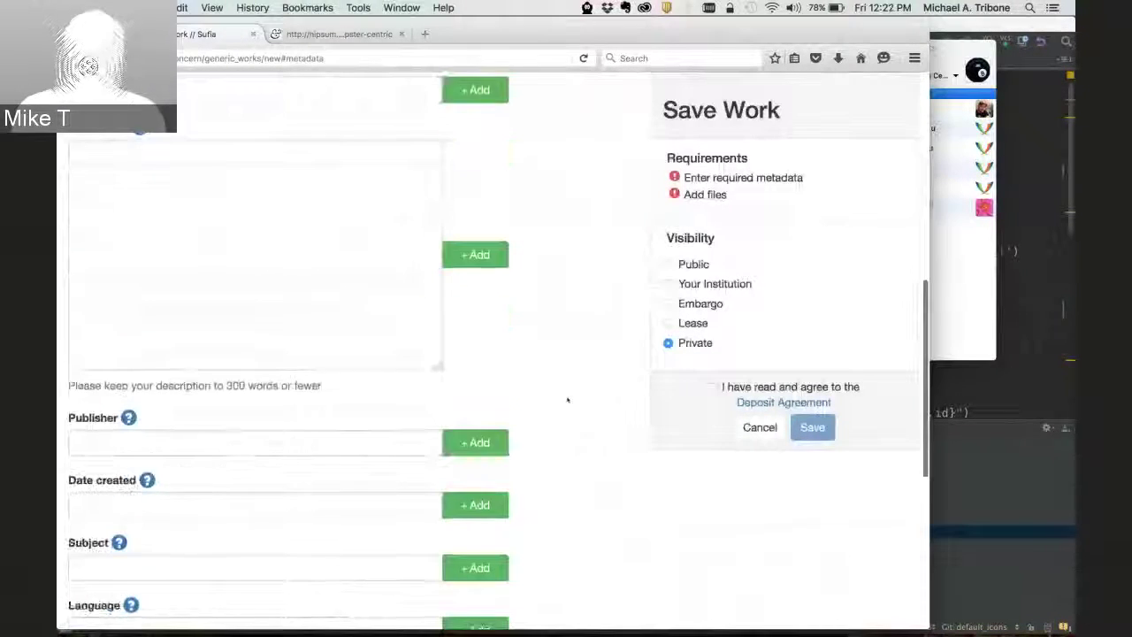
scroll(567, 400, down, 3)
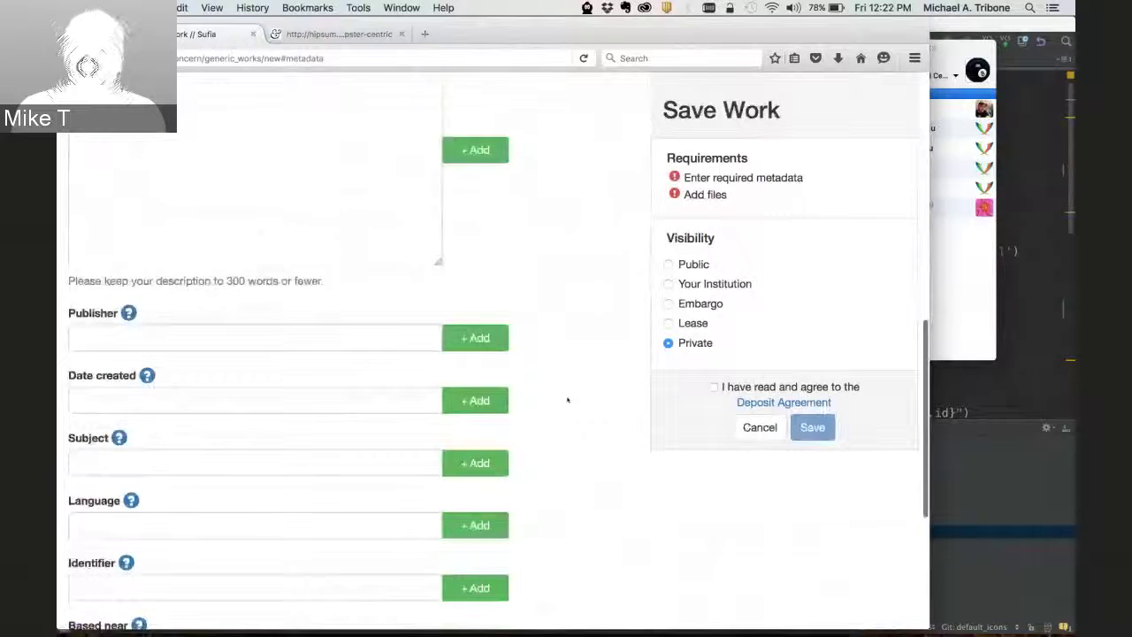
scroll(567, 400, down, 2)
scroll(567, 400, down, 6)
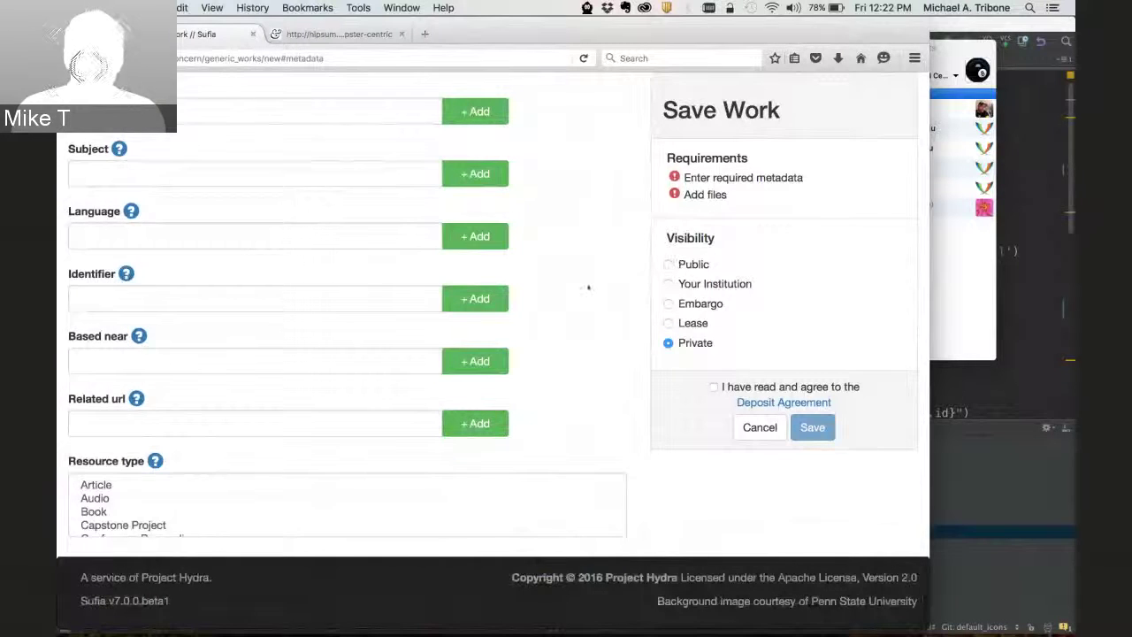
scroll(588, 286, up, 2)
scroll(588, 286, up, 10)
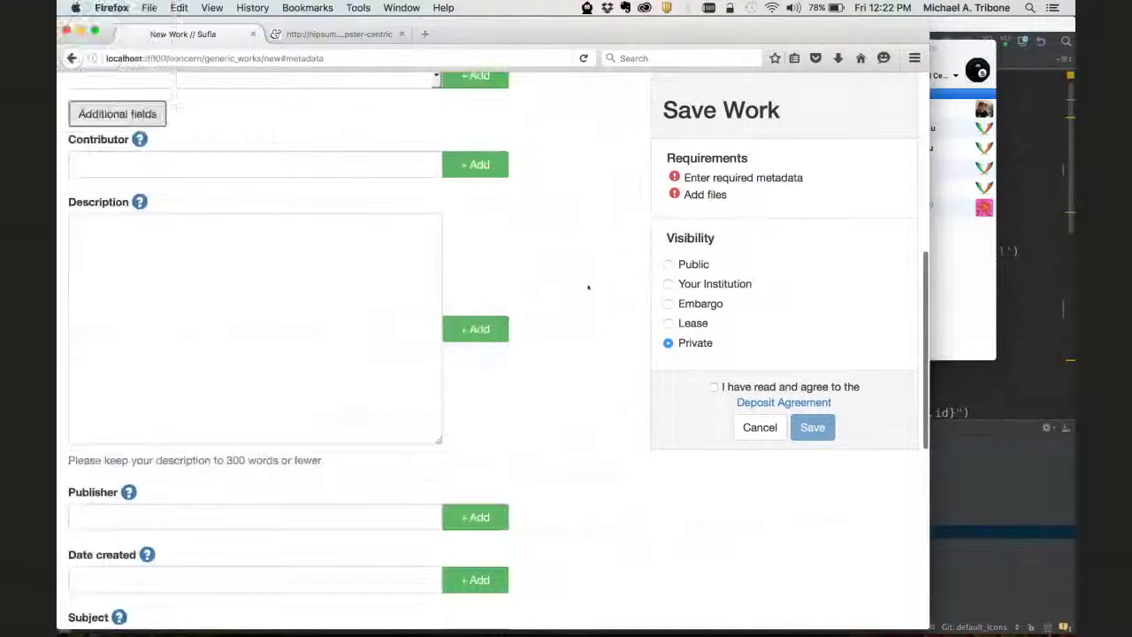
scroll(588, 287, up, 10)
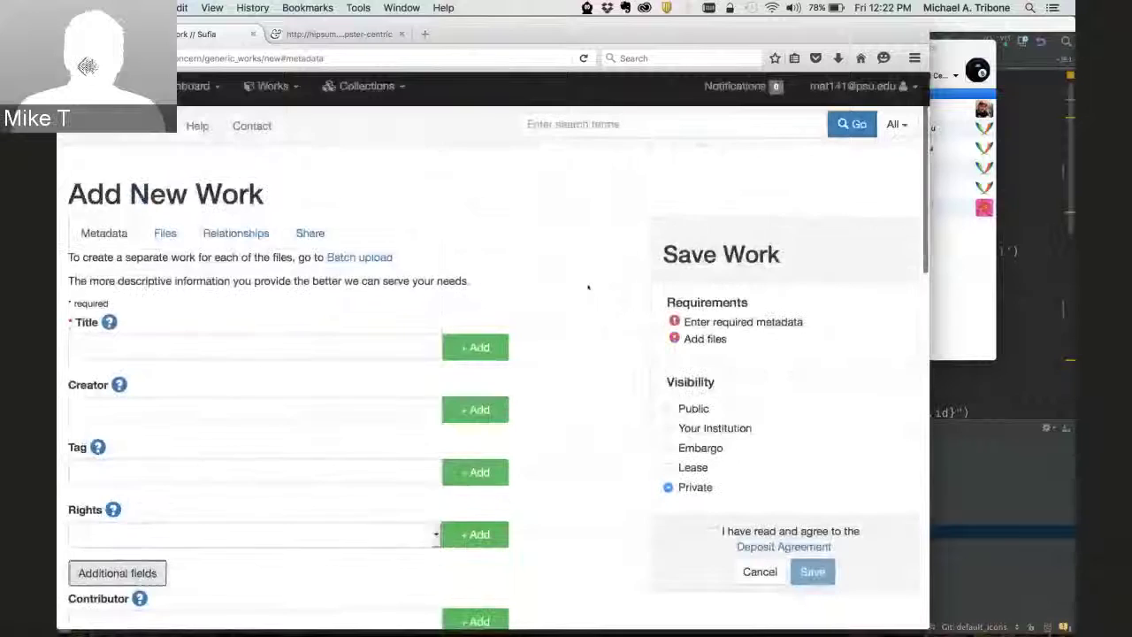
- Set the new work's visibility to Public and review the publishing note and the Save Work requirements
click(668, 410)
scroll(570, 362, down, 4)
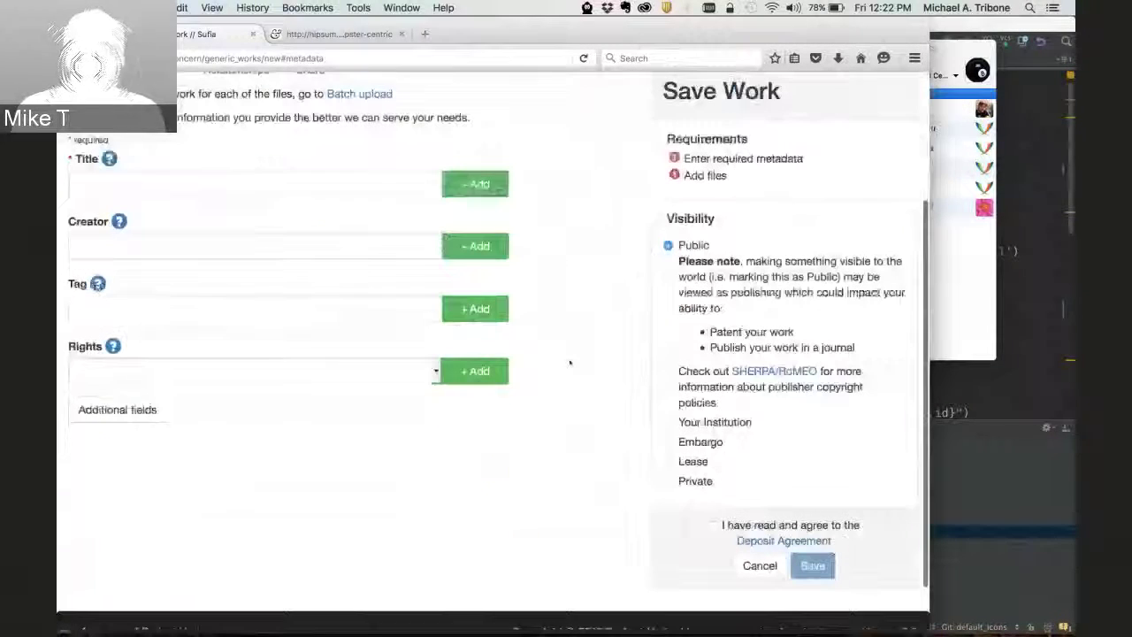
scroll(569, 362, down, 1)
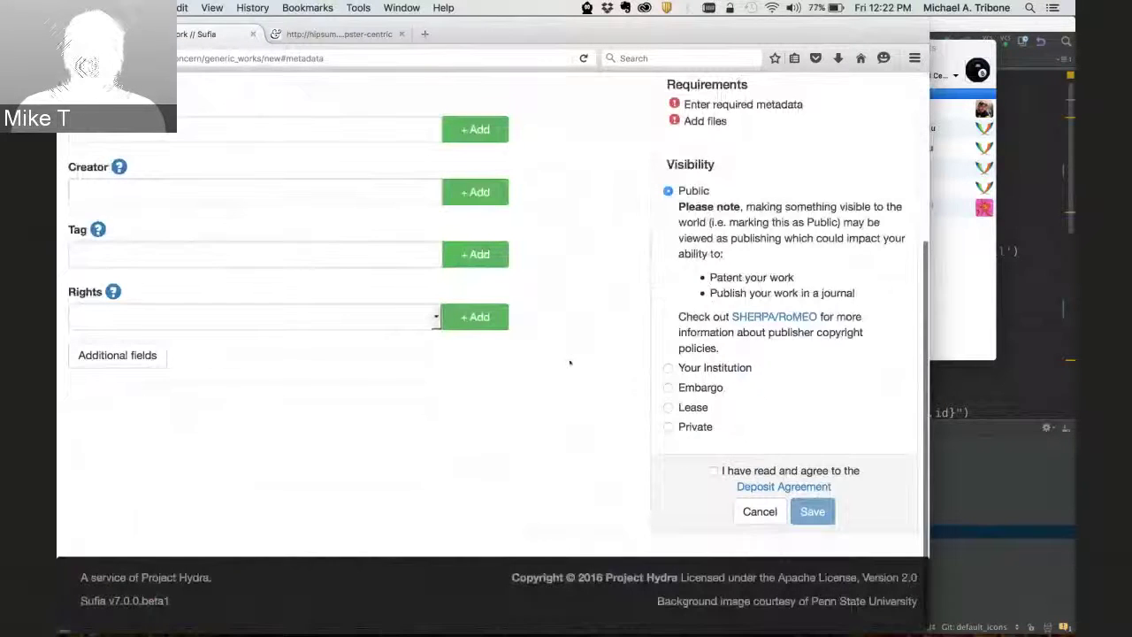
scroll(570, 362, up, 1)
scroll(570, 362, up, 1)
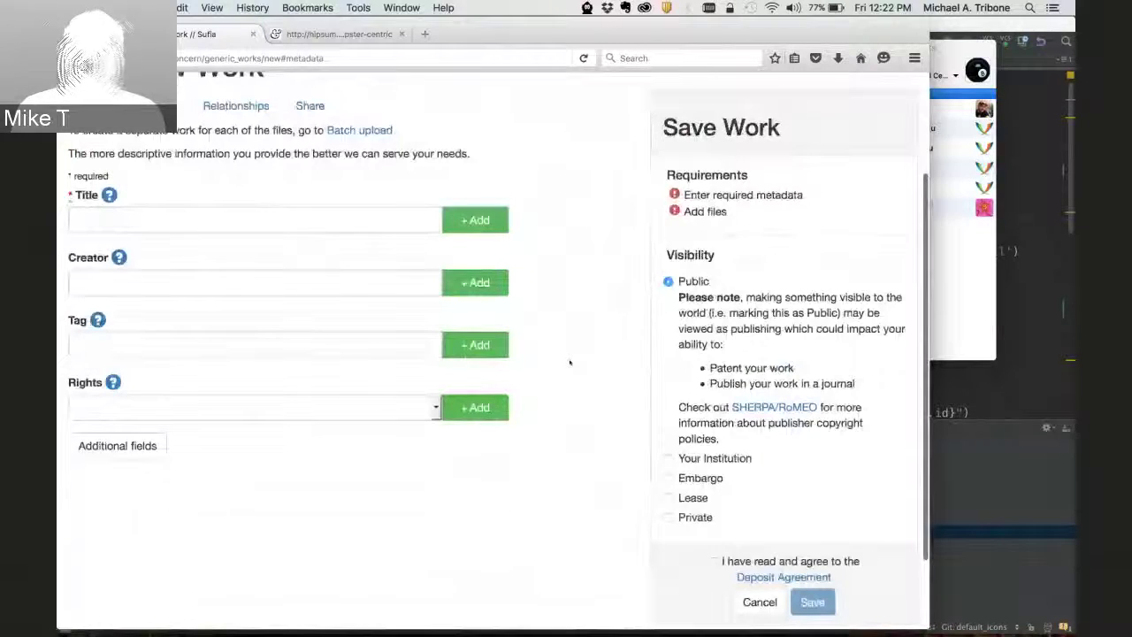
scroll(570, 362, up, 3)
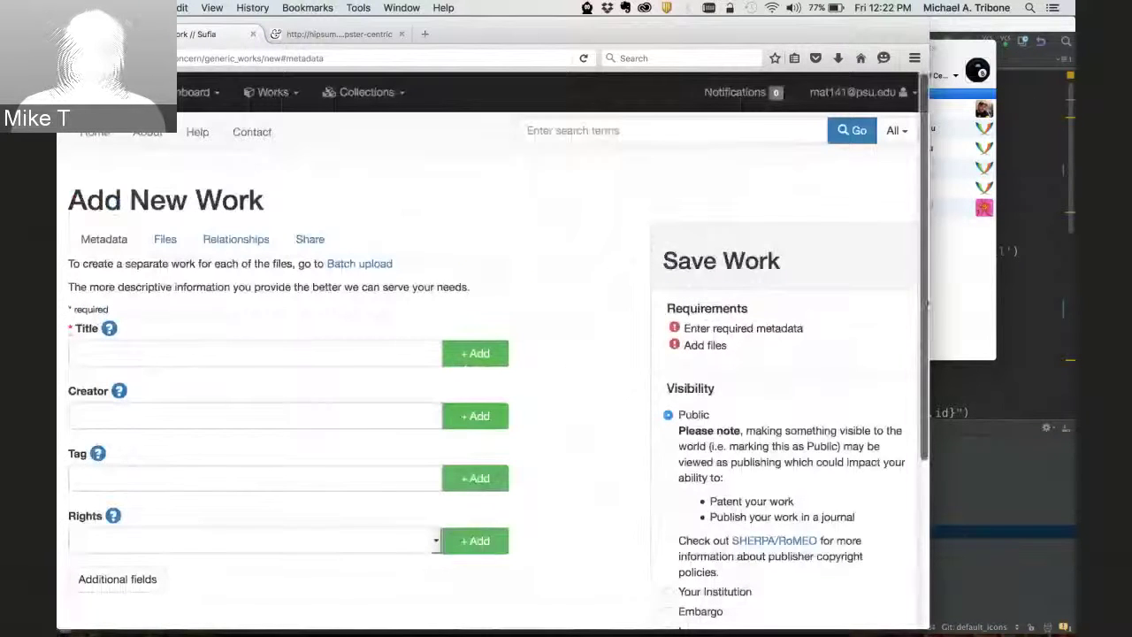
mouse_move(927, 303)
mouse_down()
mouse_move(720, 308)
mouse_move(934, 306)
mouse_up()
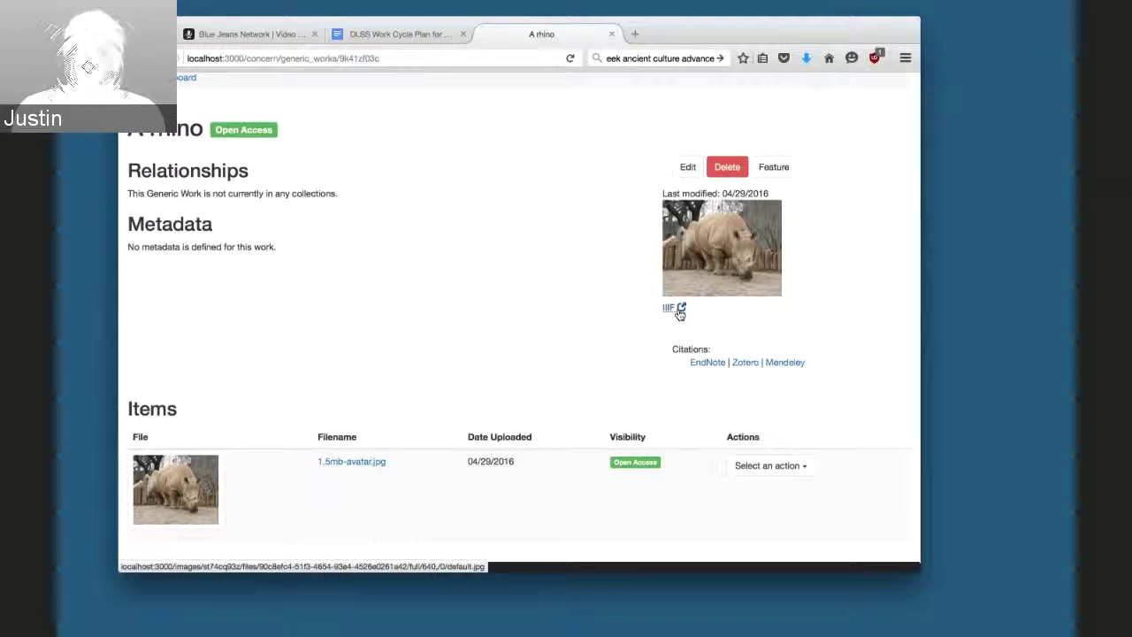
- Open the rhino work's IIIF image and reload it with the width in its URL set to 240
click(680, 309)
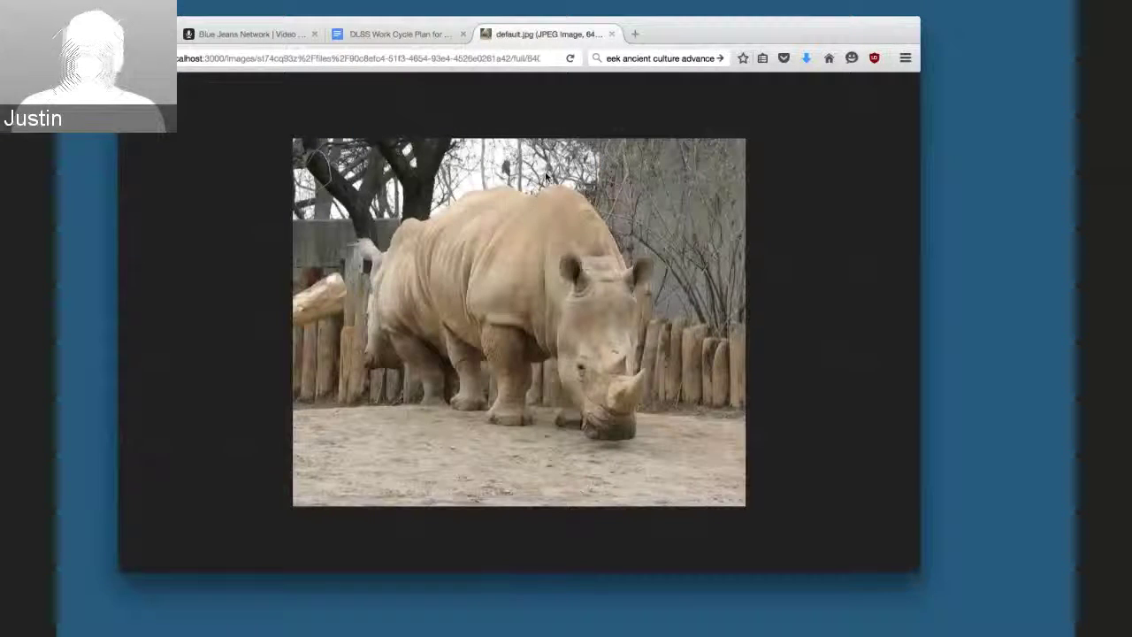
click(401, 56)
drag(401, 56, 478, 58)
click(460, 60)
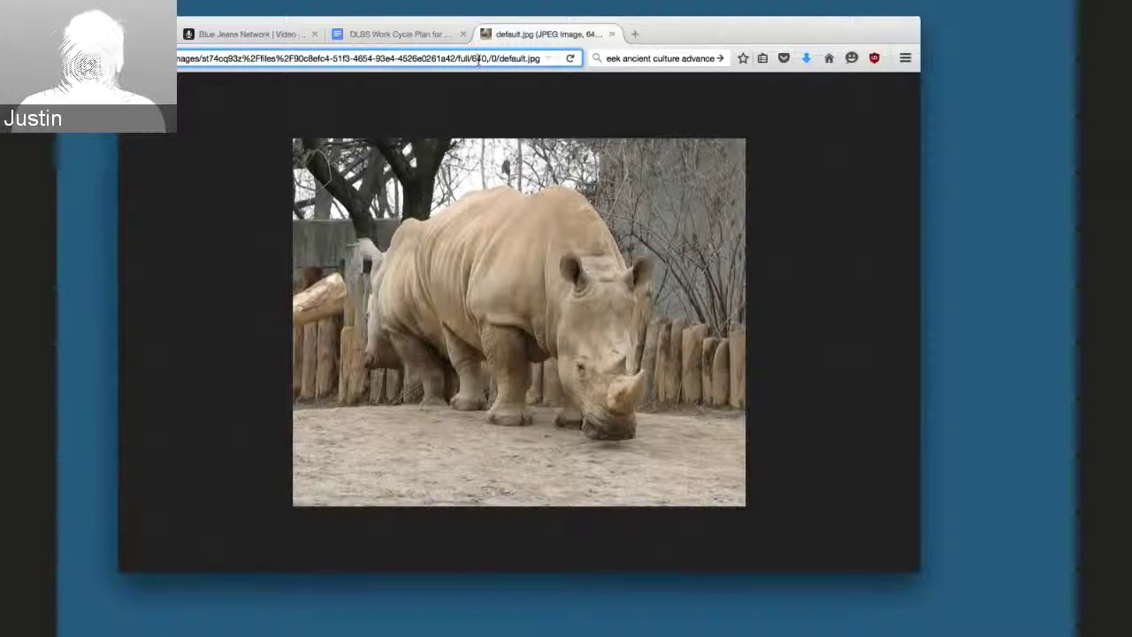
click(483, 58)
key(BackSpace)
key(BackSpace)
text(24)
key(Return)
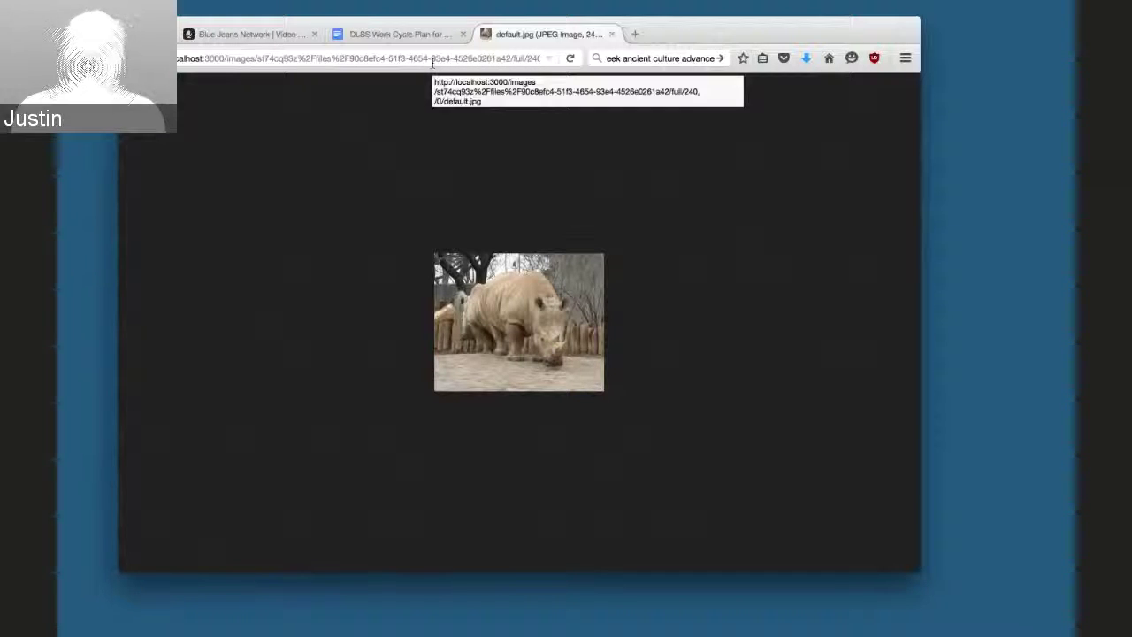
- Return to the Blue Jeans meeting and stop sharing Firefox
click(264, 34)
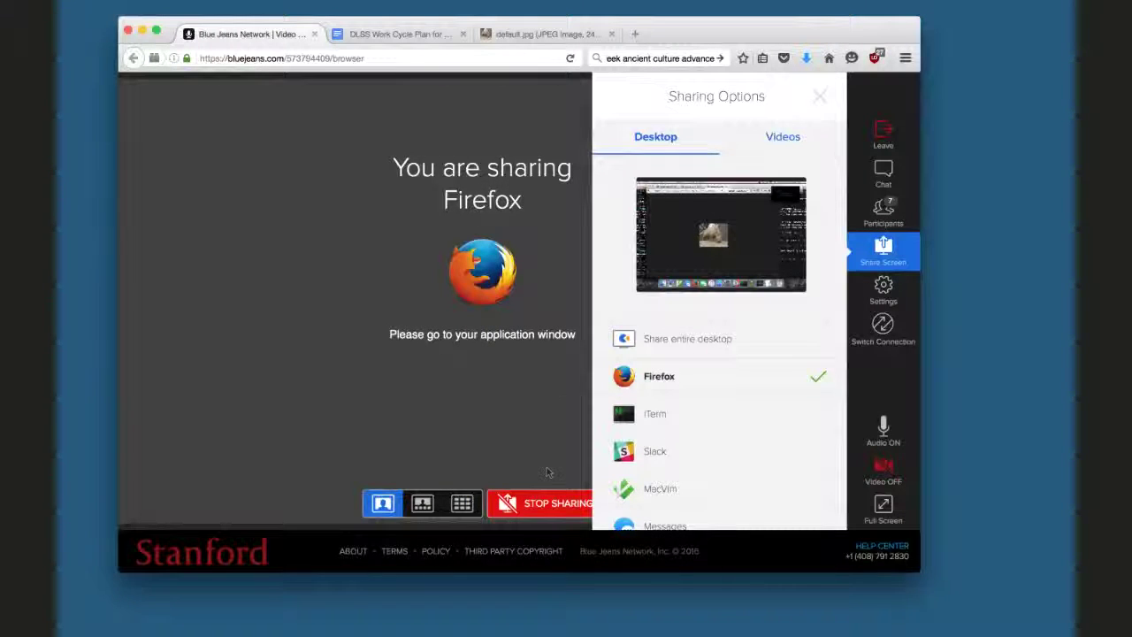
click(548, 502)
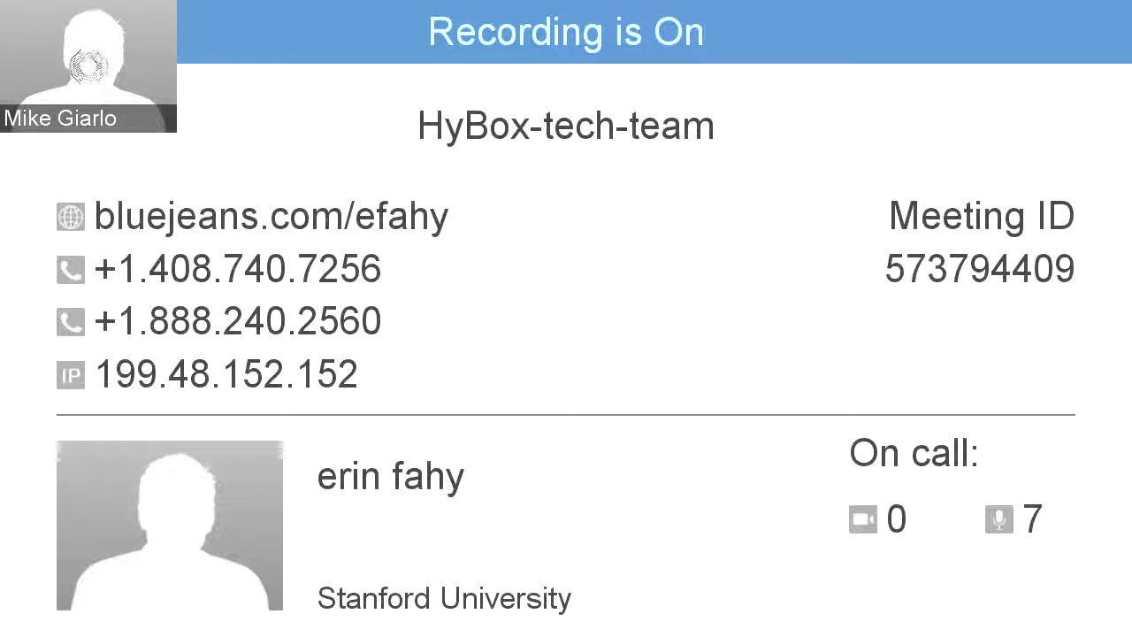